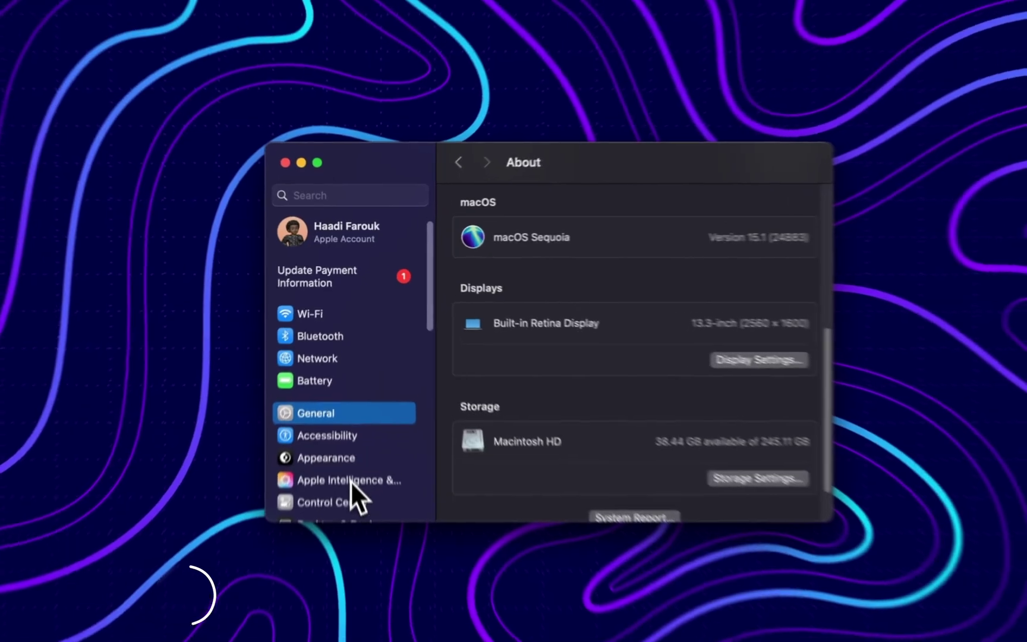
Open Apple Intelligence & Siri settings and reselect English (United States) as Siri's language
{"action": "left_click", "coordinate": [349, 425]}
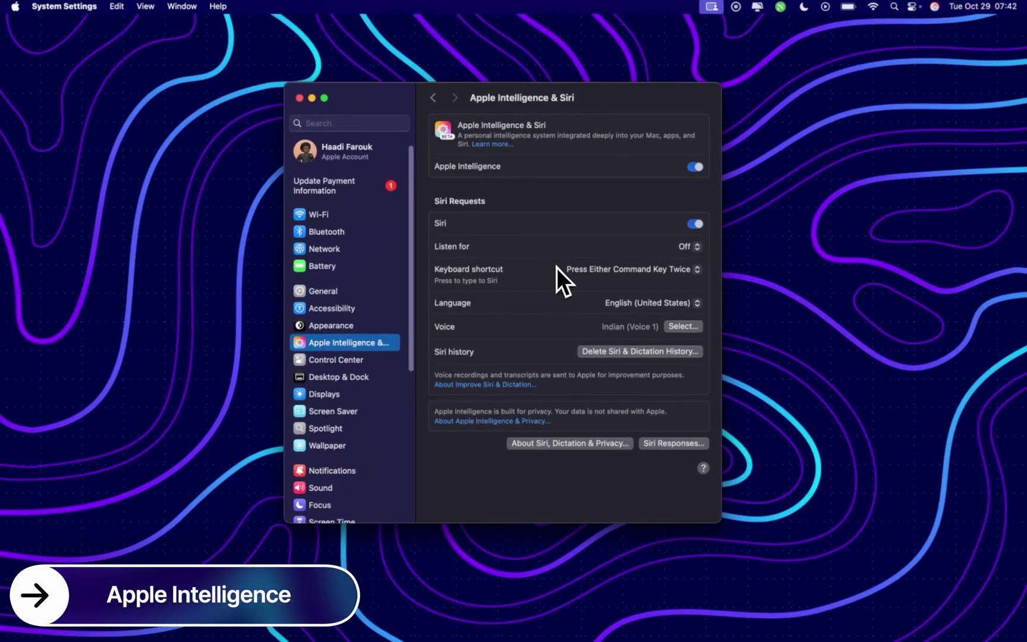
{"action": "left_click", "coordinate": [654, 303]}
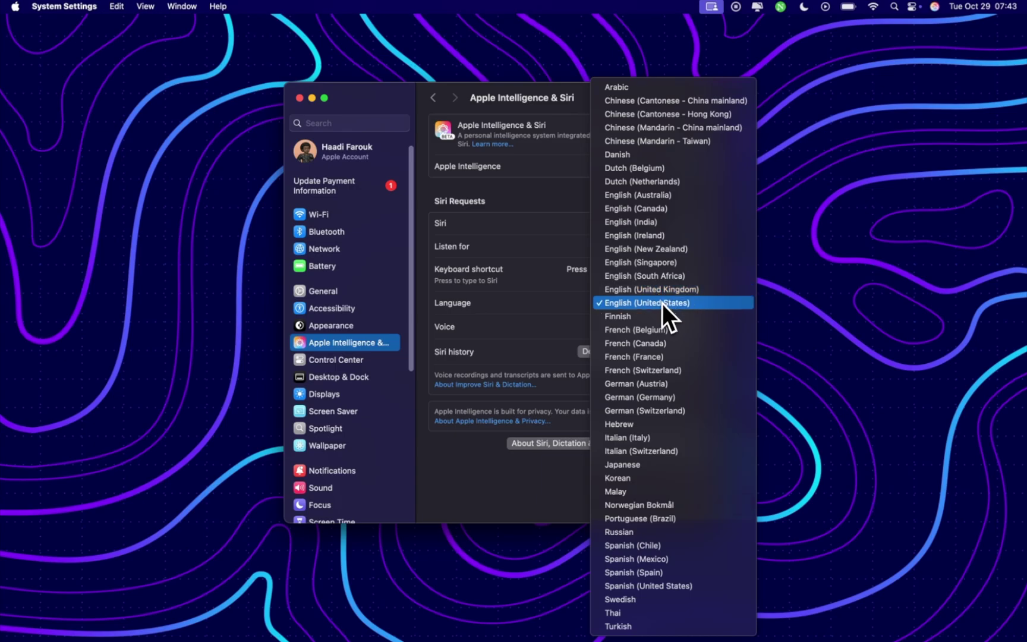
{"action": "left_click", "coordinate": [672, 304]}
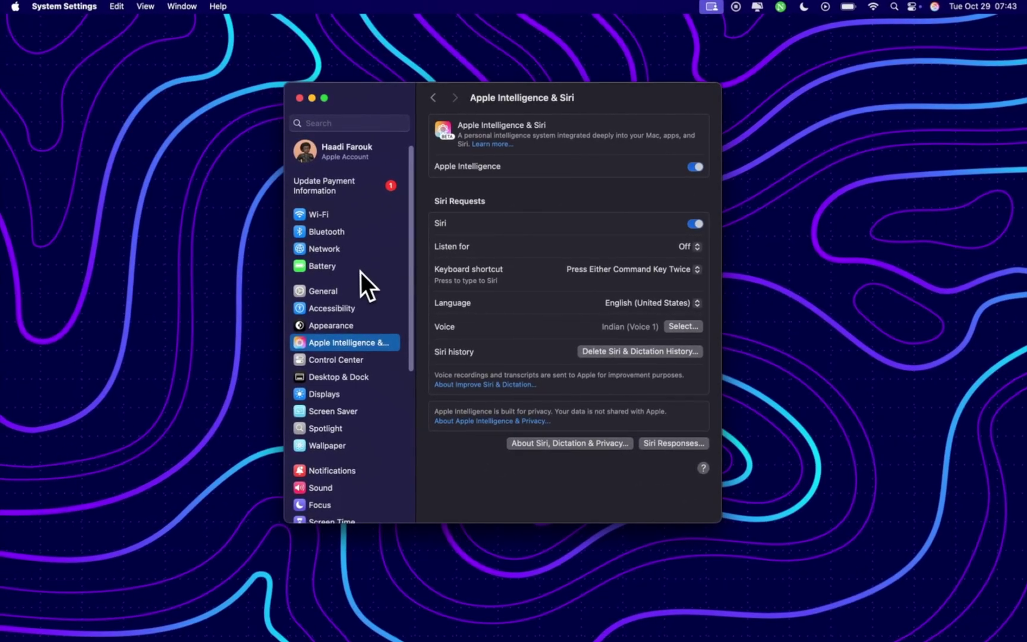
In Battery settings, set Low Power Mode to Only on Battery and cancel the Touch ID prompt
{"action": "left_click", "coordinate": [308, 278]}
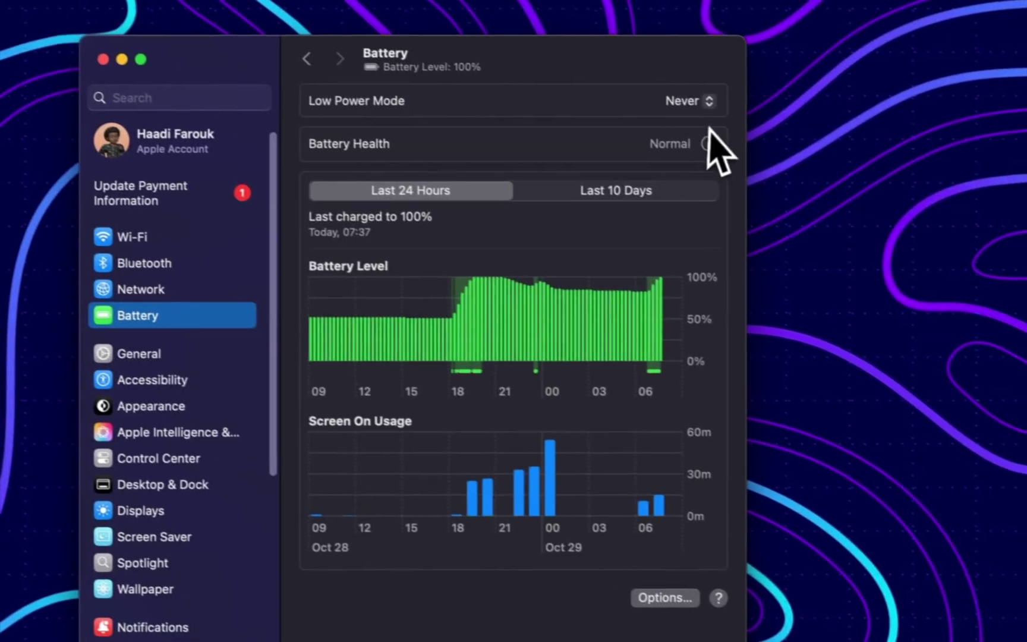
{"action": "left_click", "coordinate": [690, 103]}
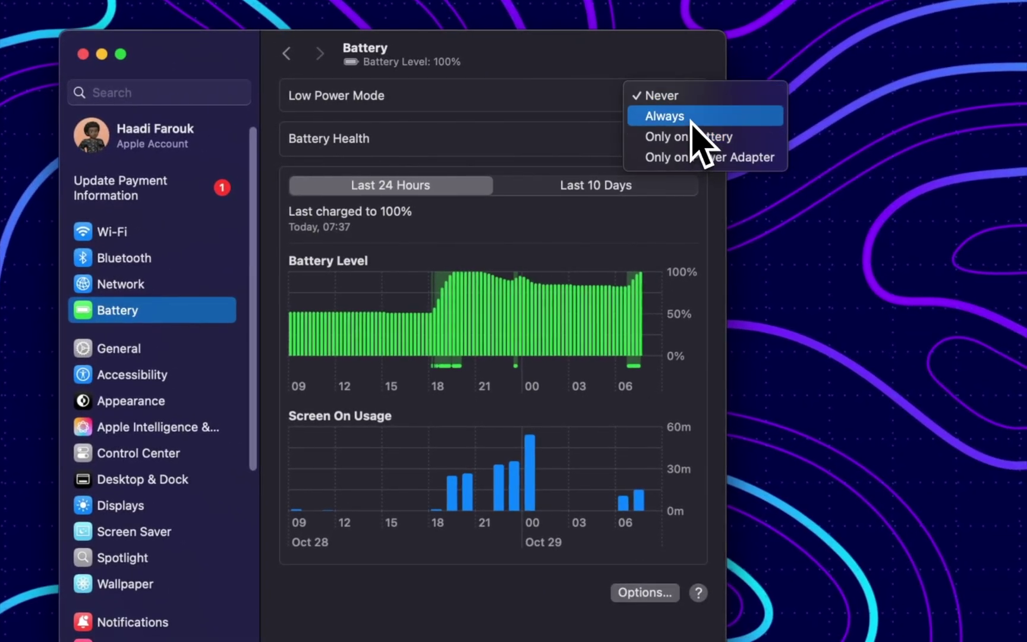
{"action": "left_click", "coordinate": [692, 137]}
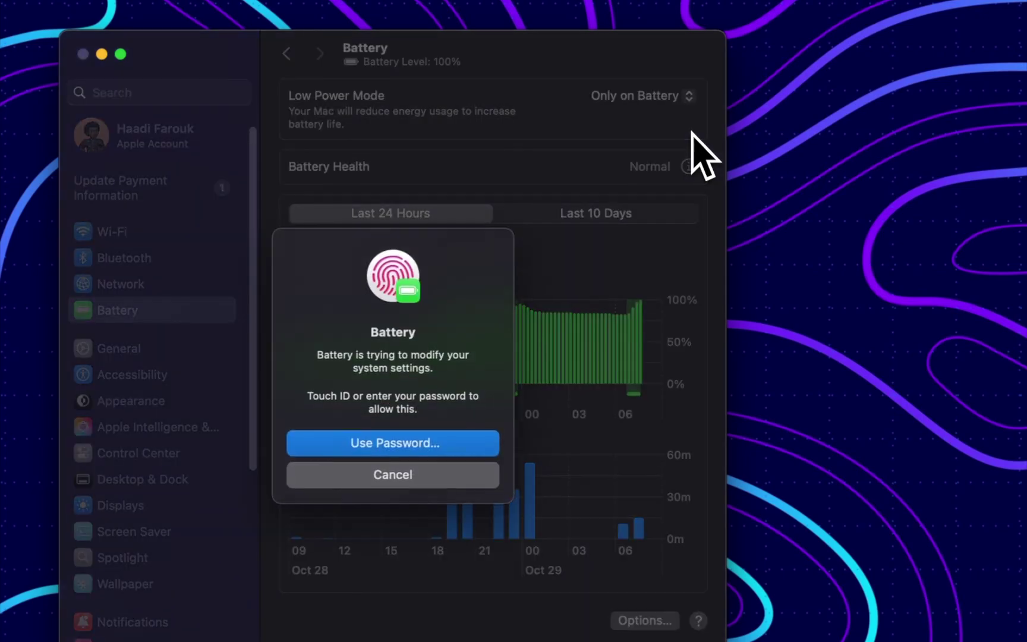
{"action": "left_click", "coordinate": [434, 477]}
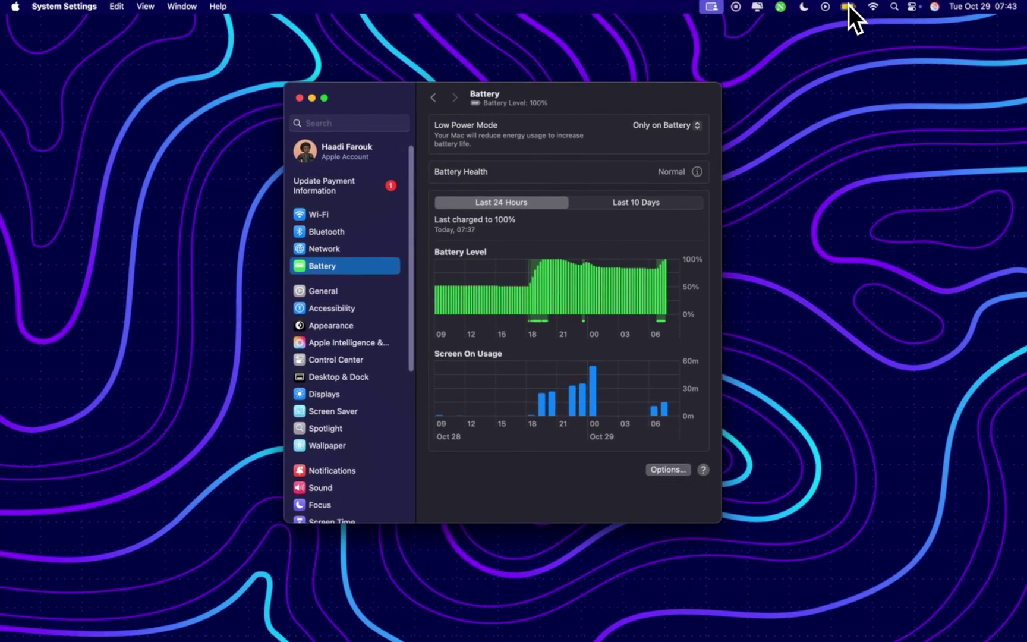
Turn Low Power Mode off from the menu-bar battery menu and reopen the battery summary
{"action": "left_click", "coordinate": [849, 6]}
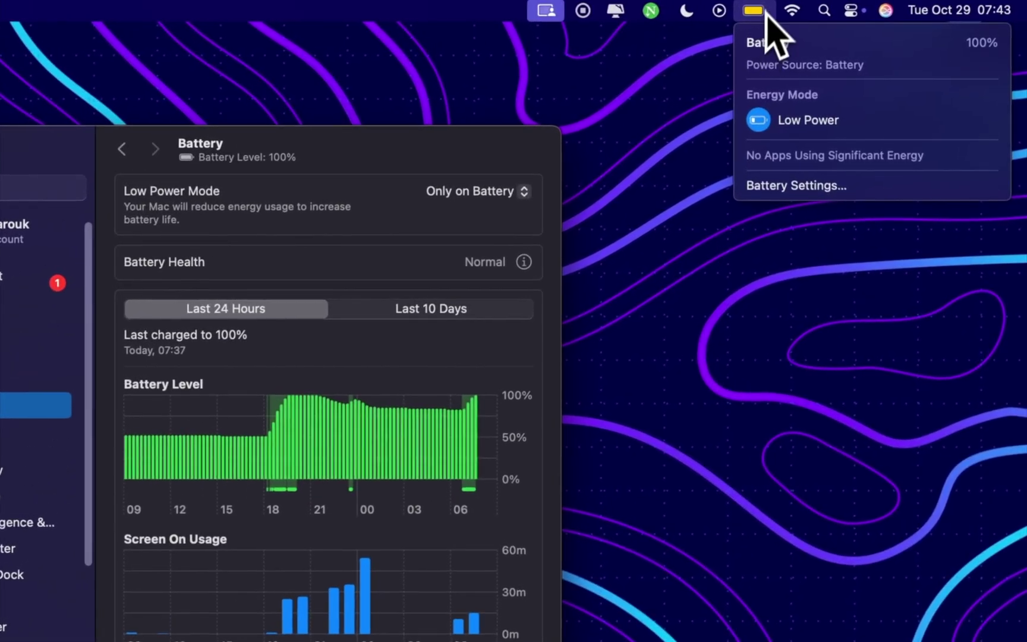
{"action": "left_click", "coordinate": [764, 131]}
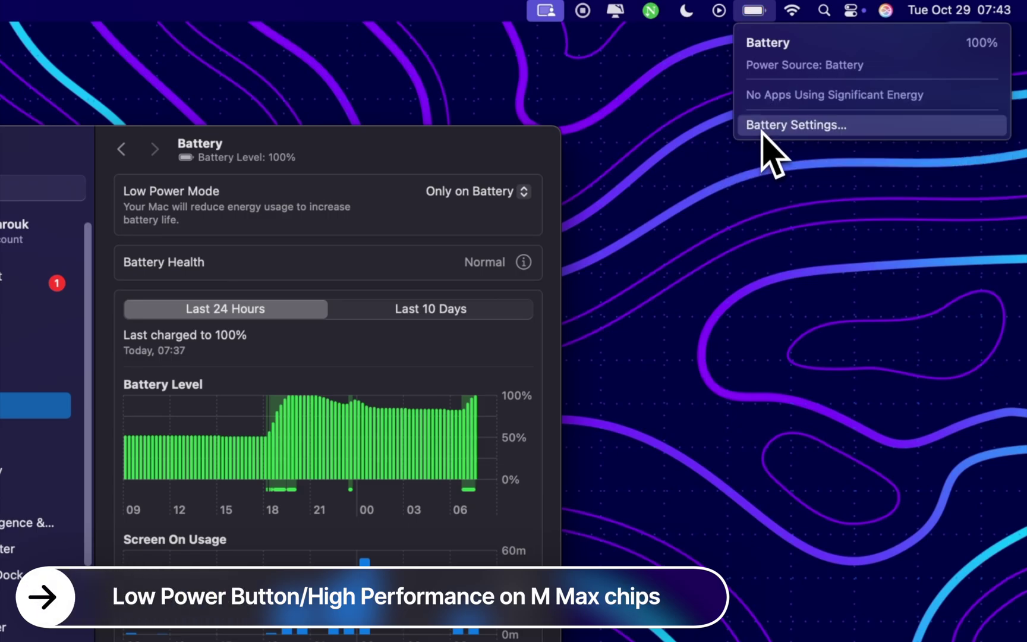
{"action": "left_click", "coordinate": [762, 10]}
{"action": "left_click", "coordinate": [762, 10]}
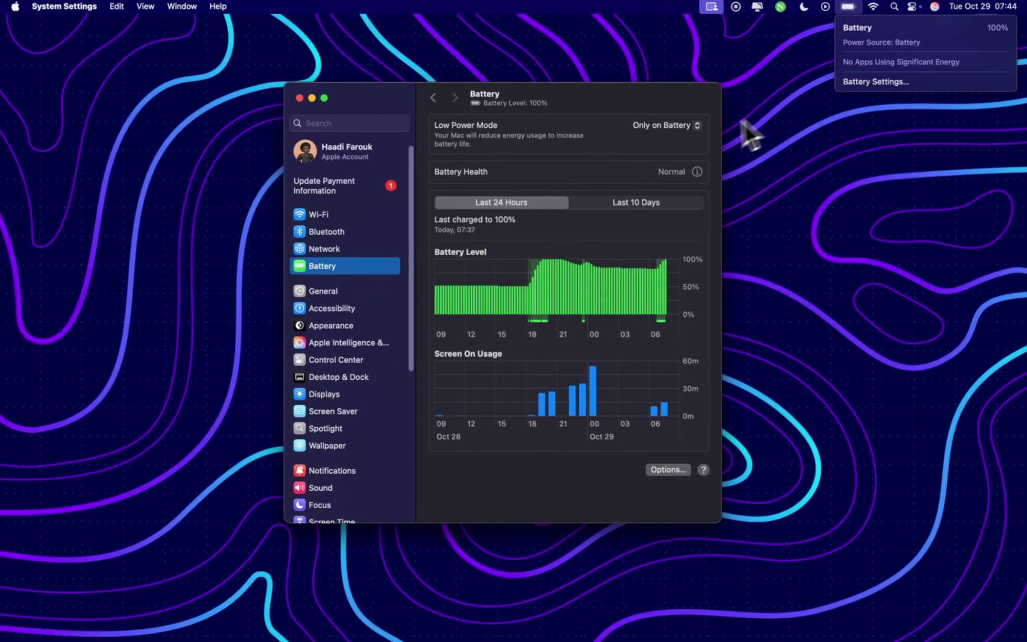
Set Low Power Mode to Always, then toggle Low Power off in the battery menu and dismiss it
{"action": "left_click", "coordinate": [666, 125]}
{"action": "left_click", "coordinate": [657, 112]}
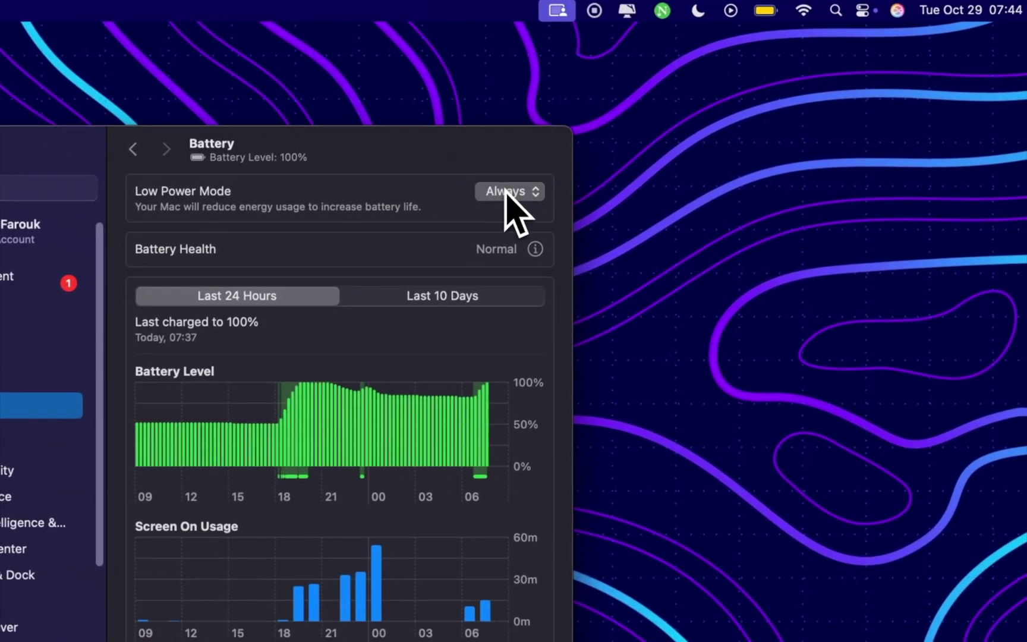
{"action": "left_click", "coordinate": [761, 10]}
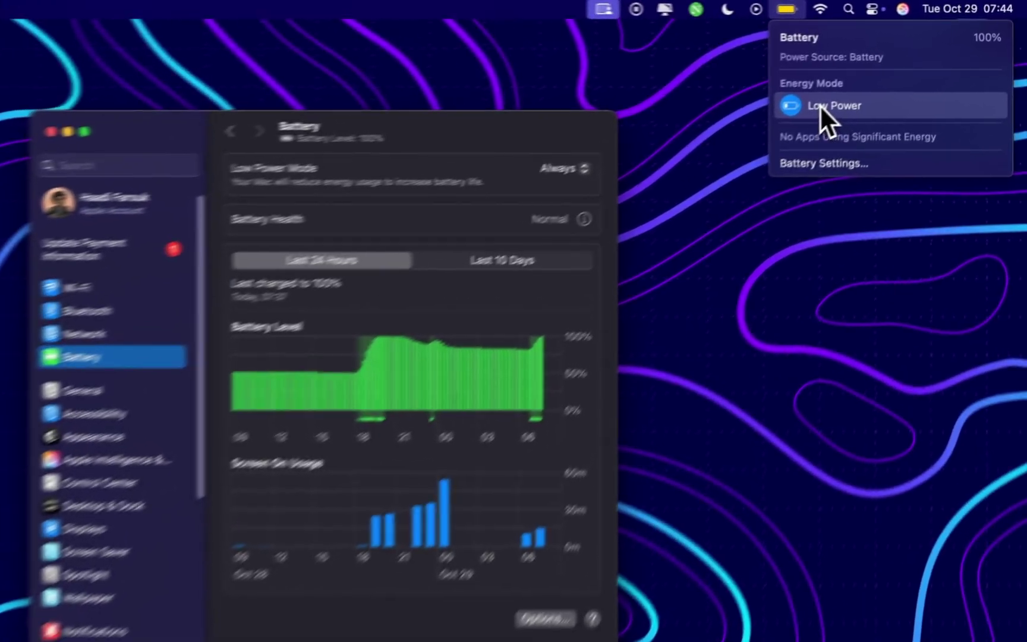
{"action": "left_click", "coordinate": [874, 80]}
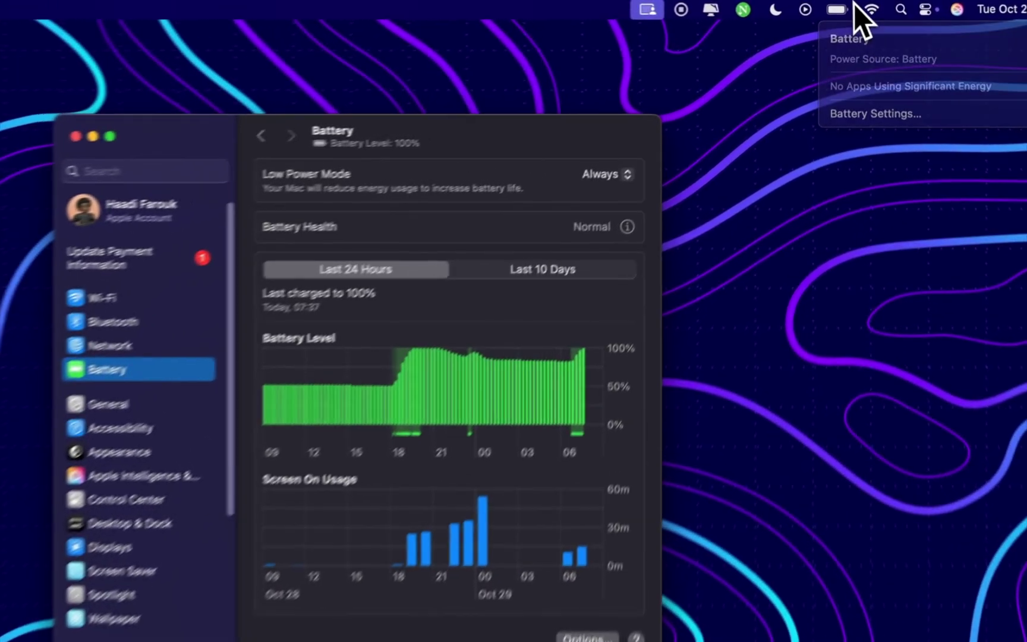
{"action": "left_click", "coordinate": [584, 78]}
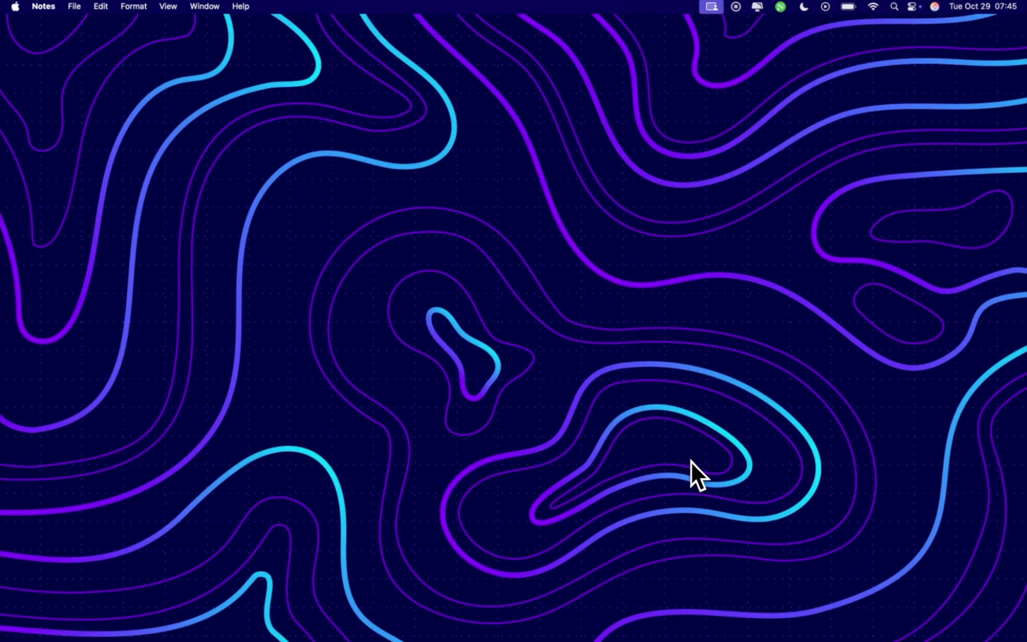
Launch Notes by searching 'notes' in Spotlight
{"action": "key", "text": "super+space"}
{"action": "type", "text": "notes"}
{"action": "key", "text": "Return"}
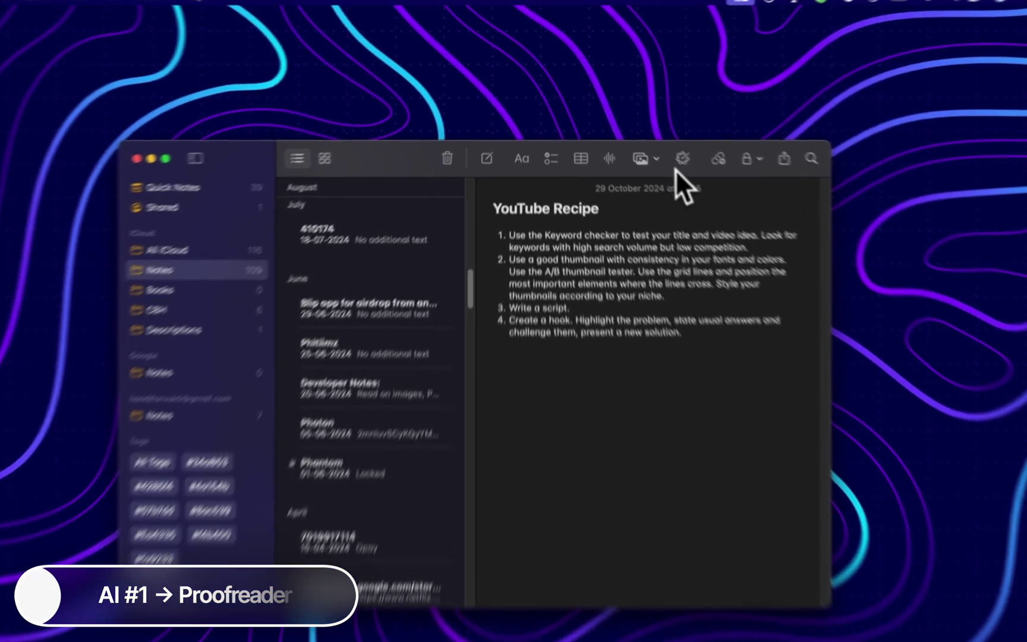
Proofread the YouTube Recipe note with Writing Tools, then bring Writing Tools up again
{"action": "left_click", "coordinate": [663, 145]}
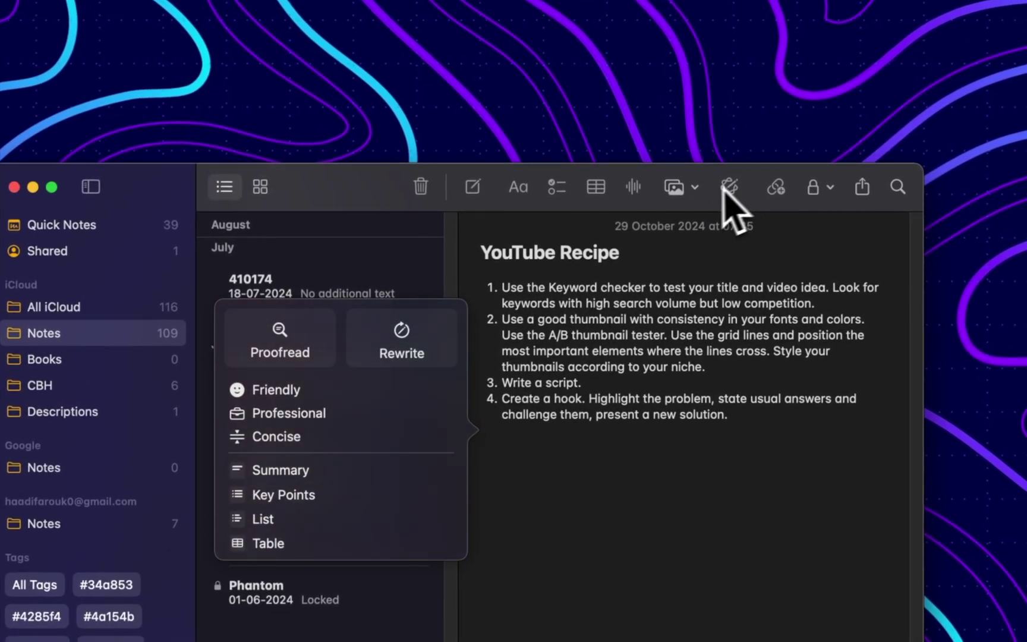
{"action": "left_click", "coordinate": [305, 338]}
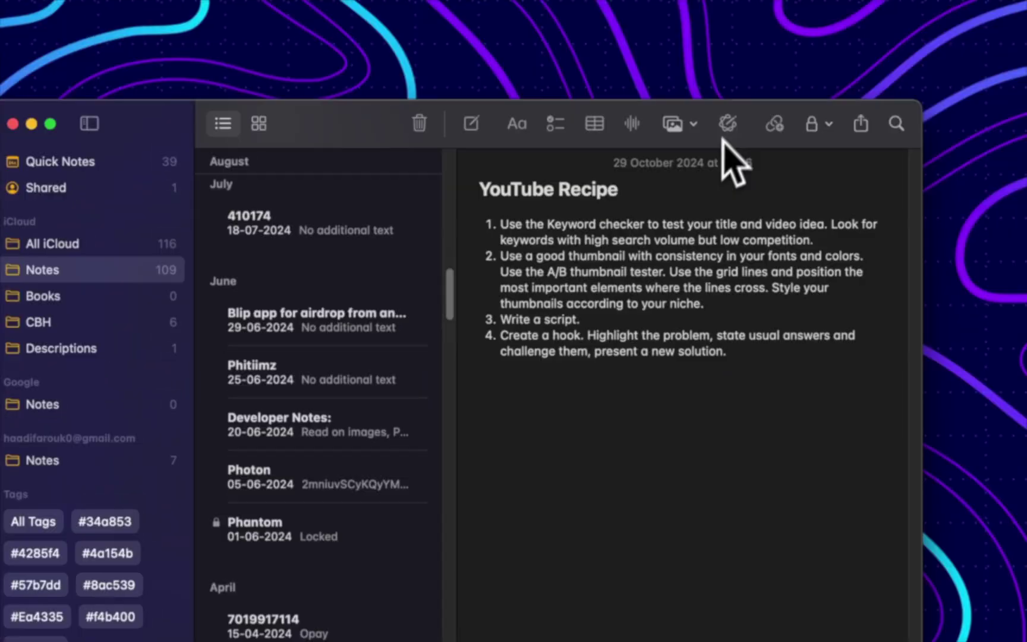
{"action": "left_click", "coordinate": [661, 145]}
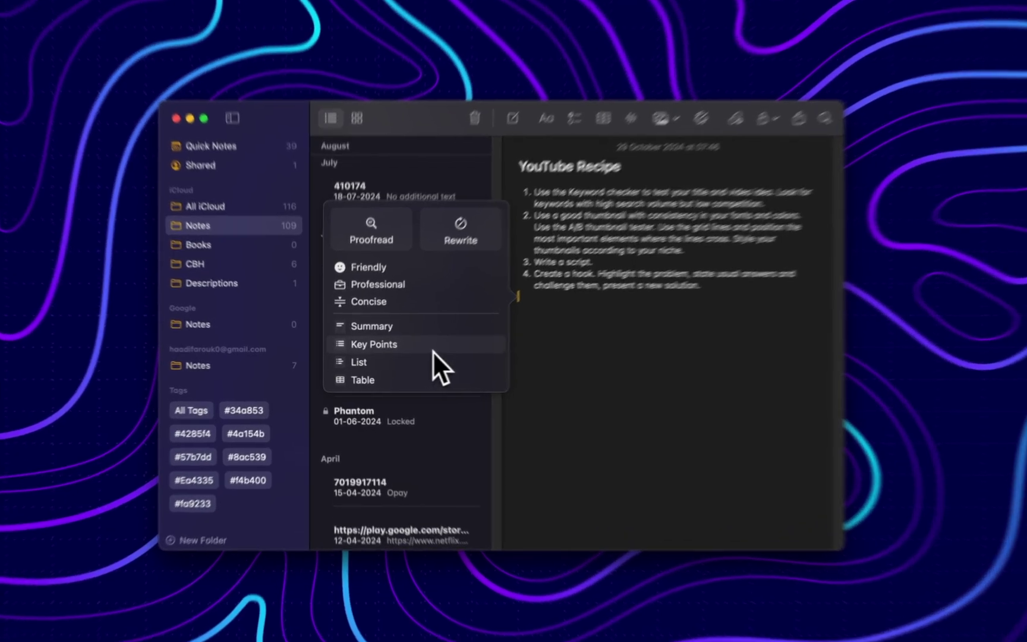
Generate Key Points for the YouTube Recipe note, discard them unchanged, and close the Notes window
{"action": "left_click", "coordinate": [423, 347]}
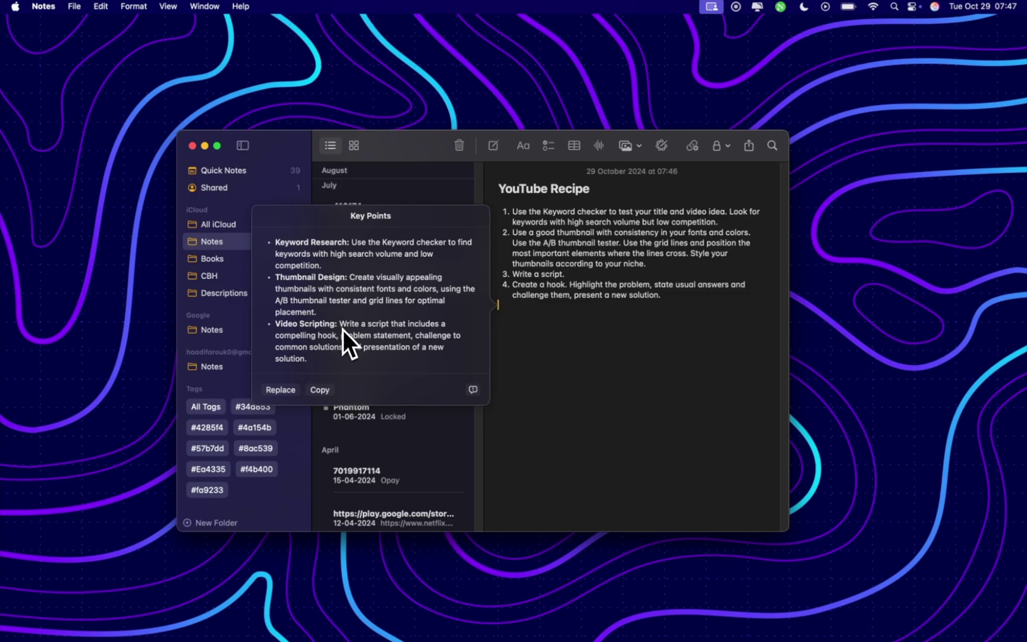
{"action": "left_click", "coordinate": [526, 363]}
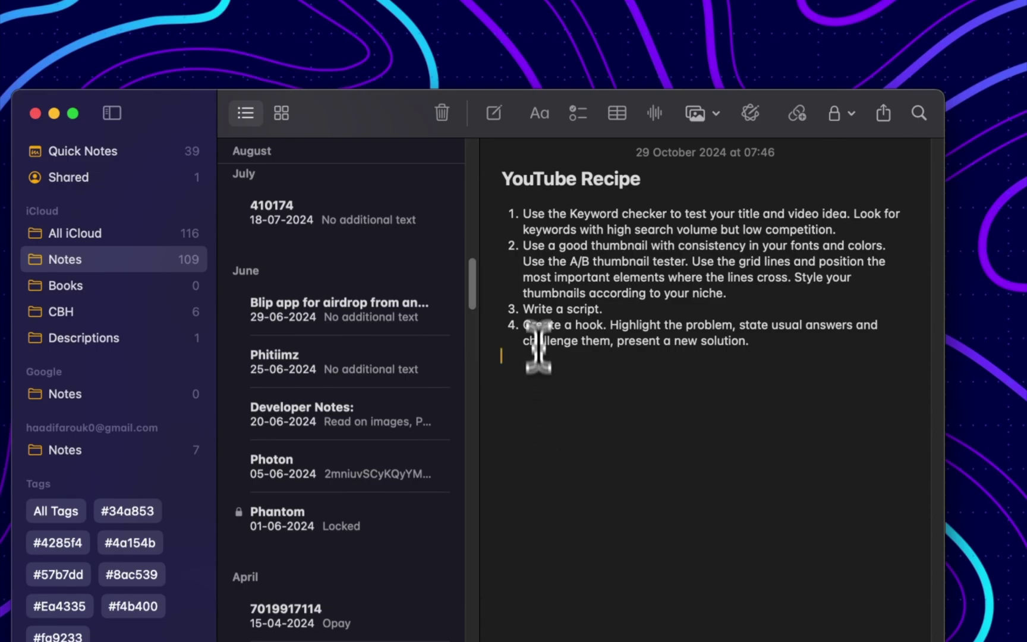
{"action": "left_click", "coordinate": [760, 118]}
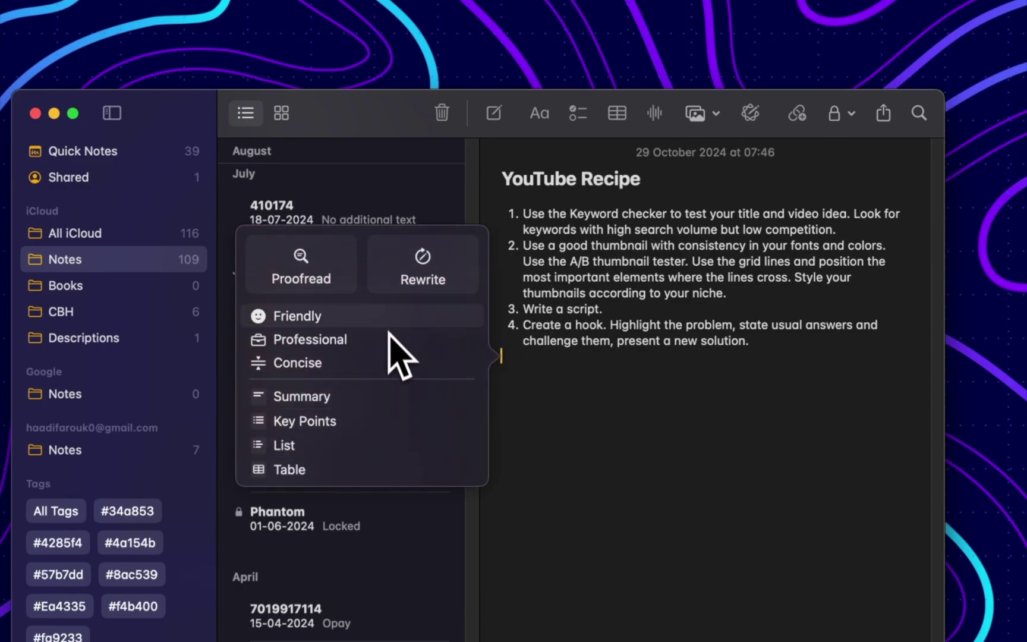
{"action": "left_click", "coordinate": [551, 413]}
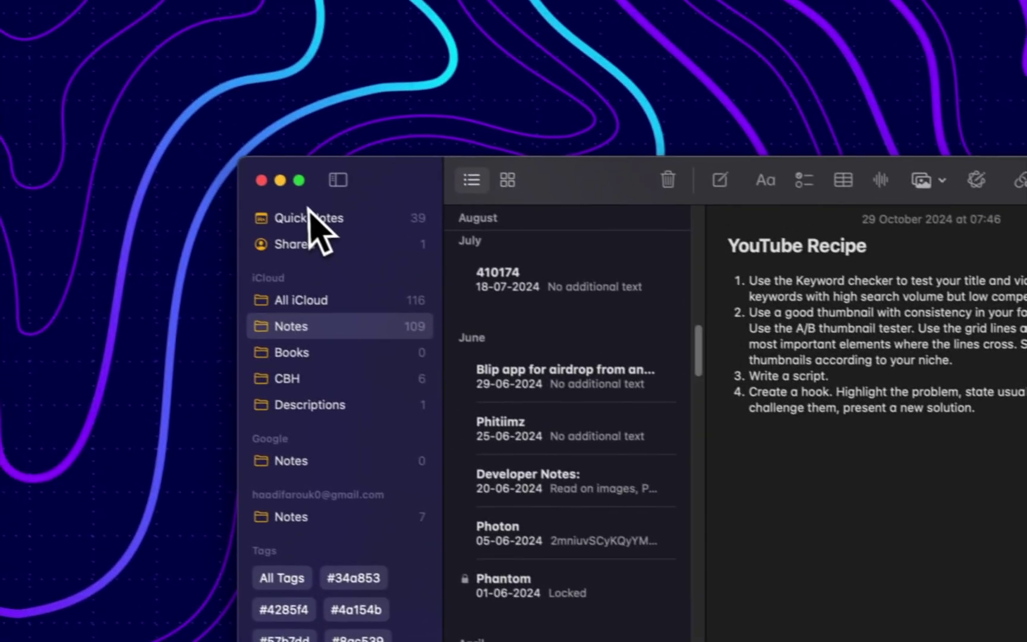
{"action": "left_click", "coordinate": [277, 181]}
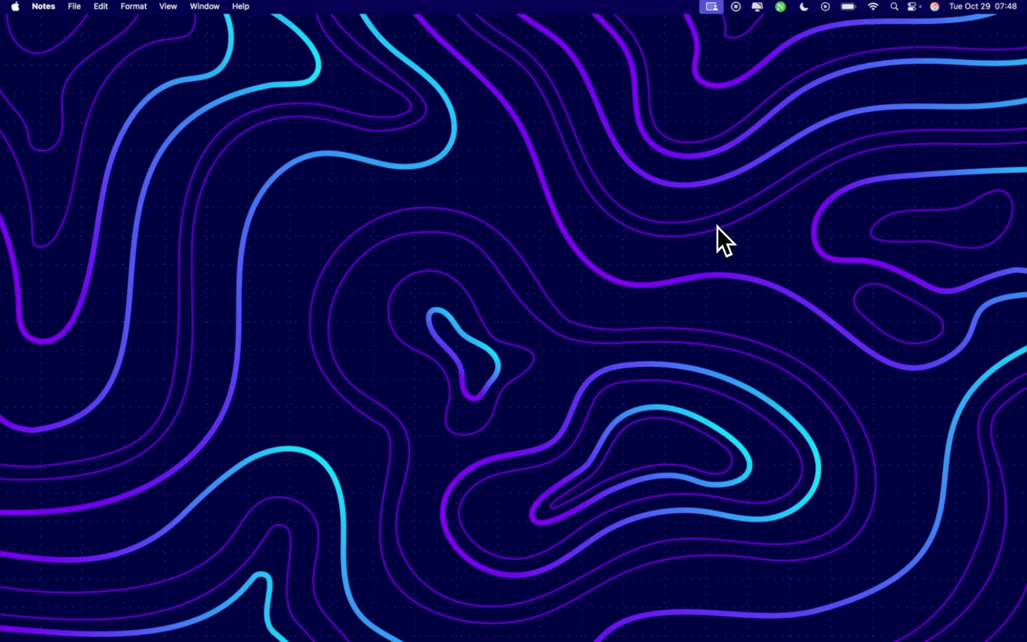
Ask Siri how to change the Mac's wallpaper, read the User Guide steps, and dismiss them
{"action": "key", "text": "super"}
{"action": "key", "text": "super"}
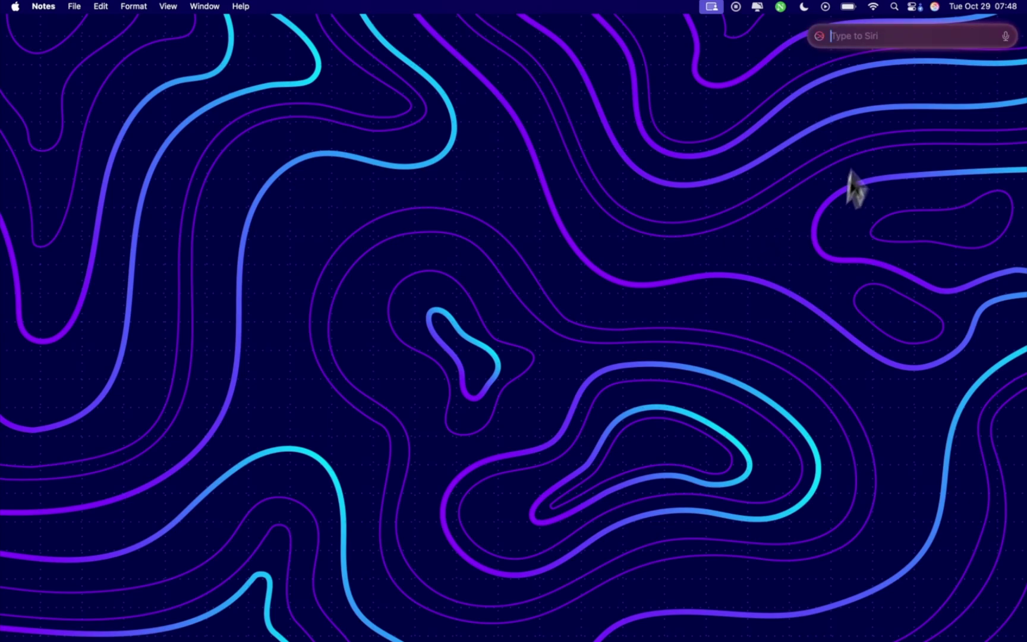
{"action": "left_click", "coordinate": [664, 199]}
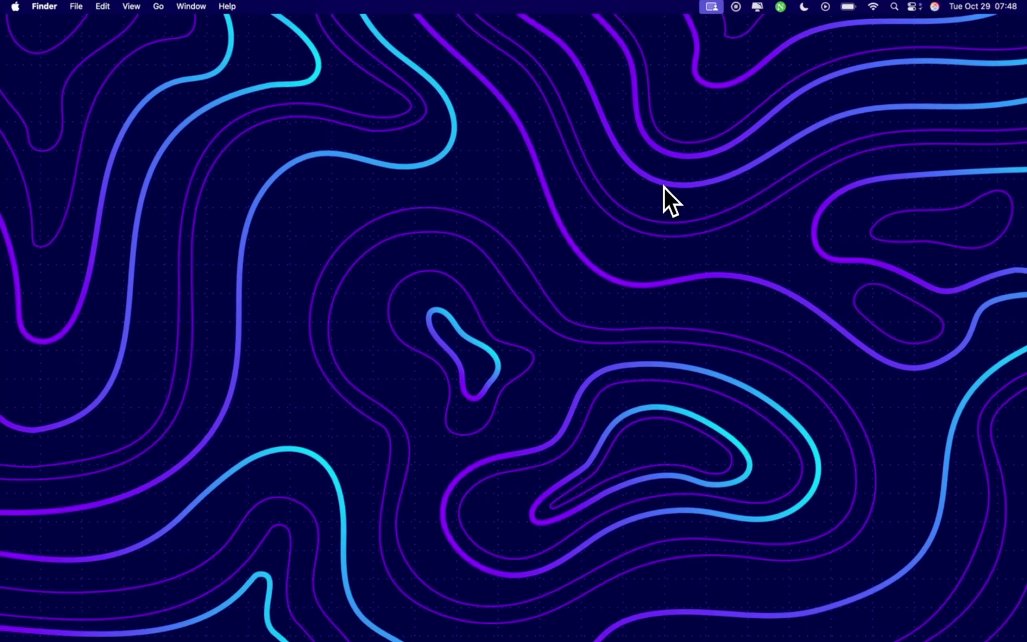
{"action": "key", "text": "super+space"}
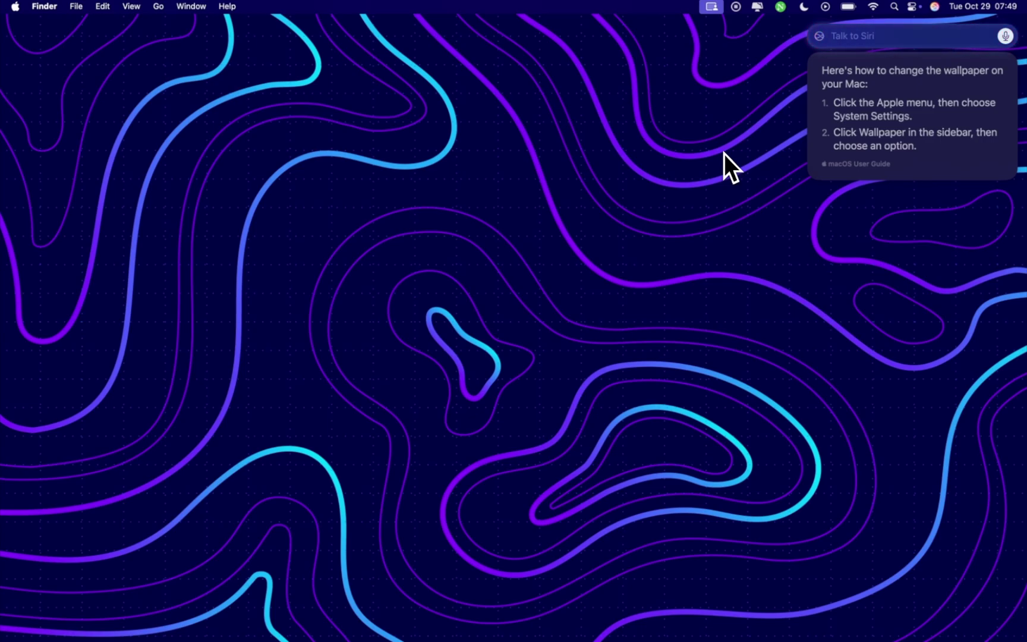
{"action": "left_click", "coordinate": [662, 156]}
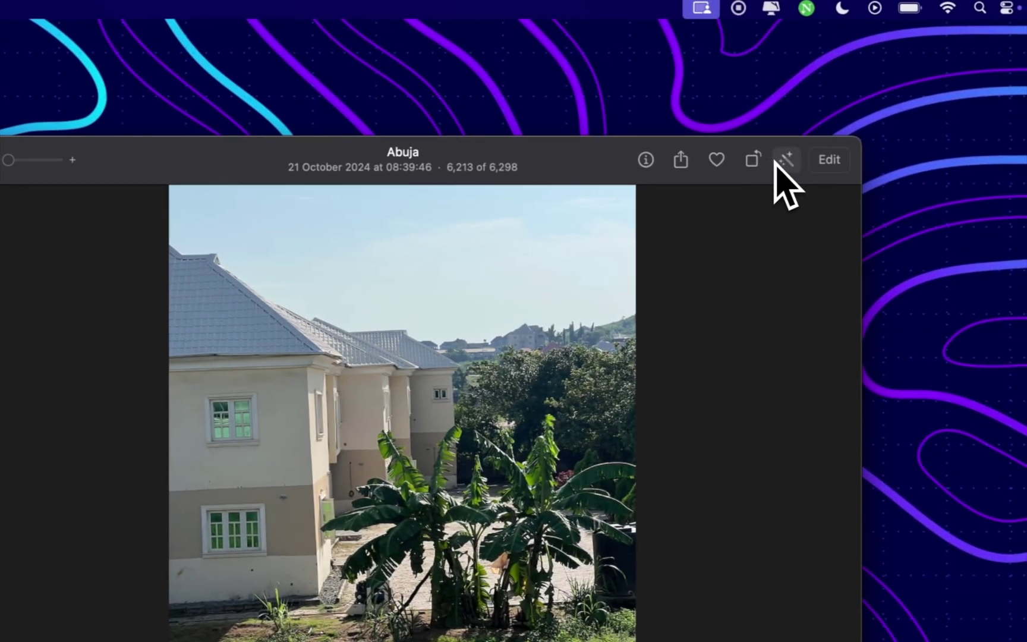
Toggle Auto Enhance on and off for the Abuja photo, try Clean Up, reset it, and finish editing
{"action": "left_click", "coordinate": [938, 162]}
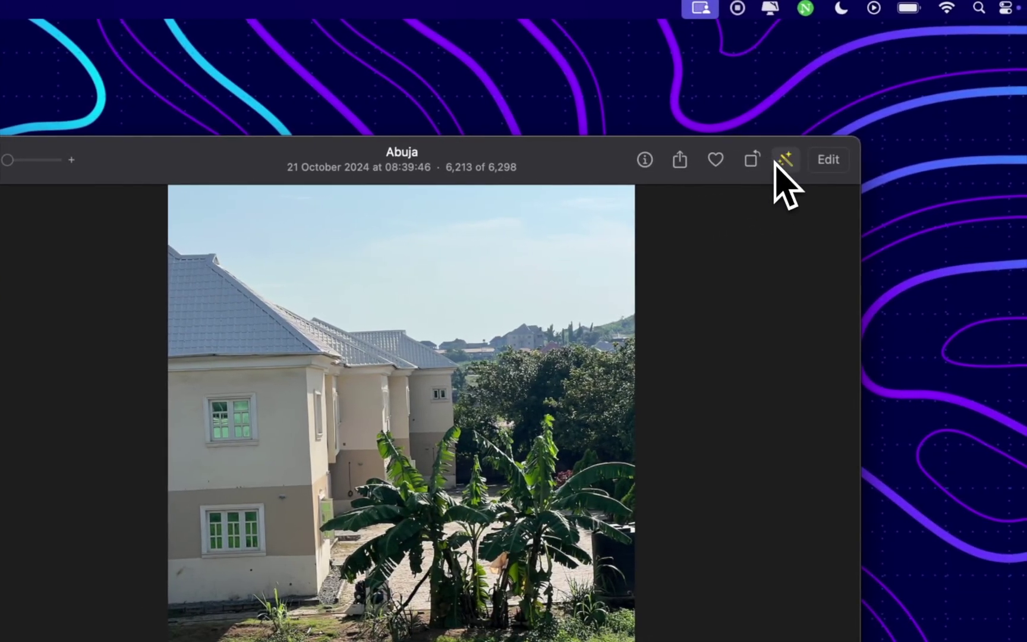
{"action": "left_click", "coordinate": [777, 165]}
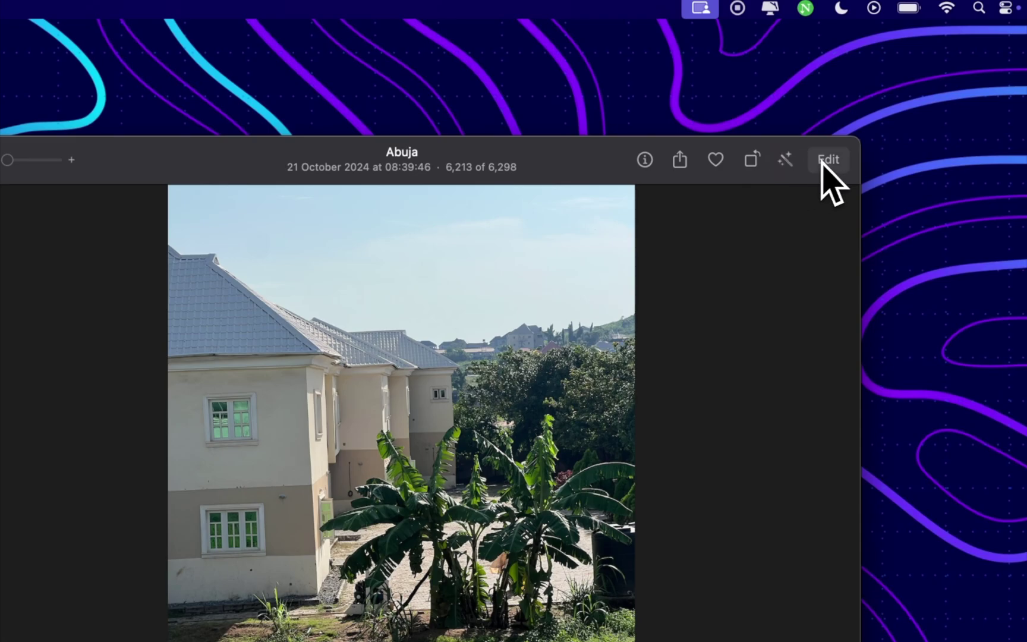
{"action": "left_click", "coordinate": [824, 162]}
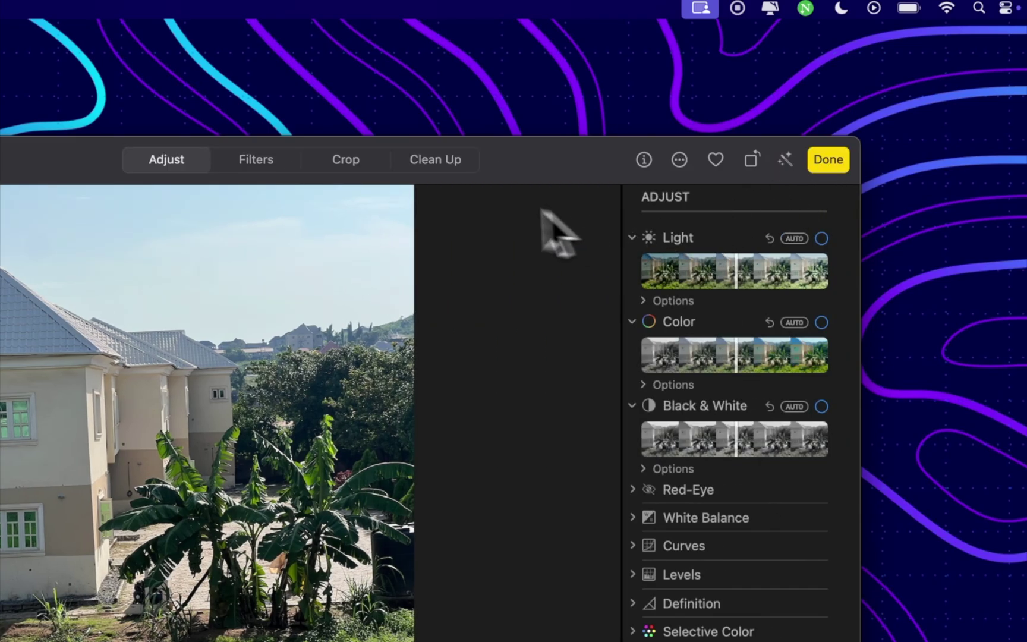
{"action": "left_click", "coordinate": [444, 159]}
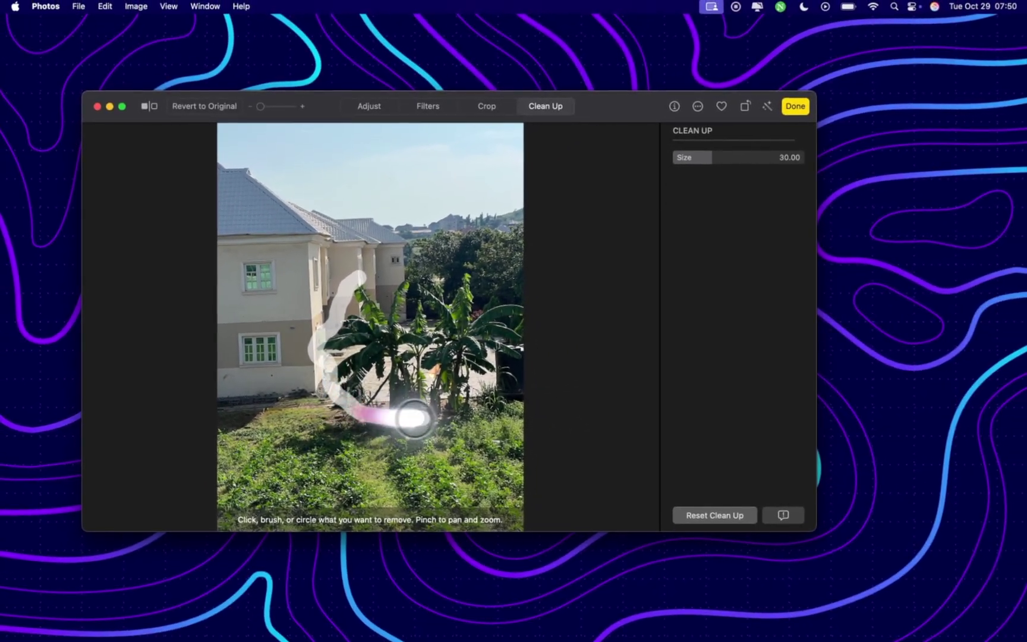
{"action": "left_click_drag", "start_coordinate": [436, 301], "coordinate": [436, 302]}
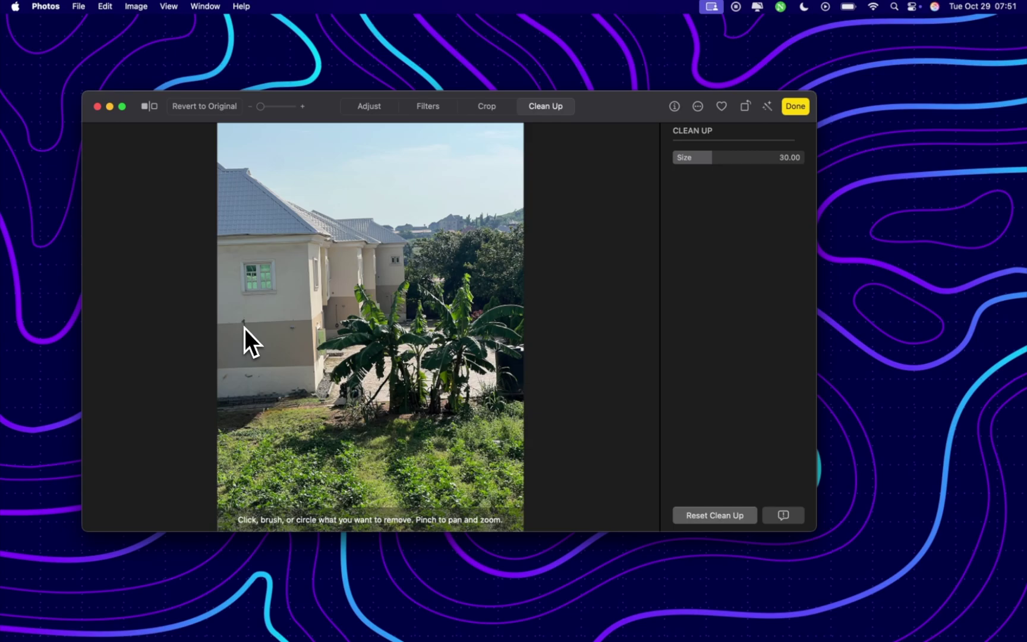
{"action": "left_click", "coordinate": [713, 515]}
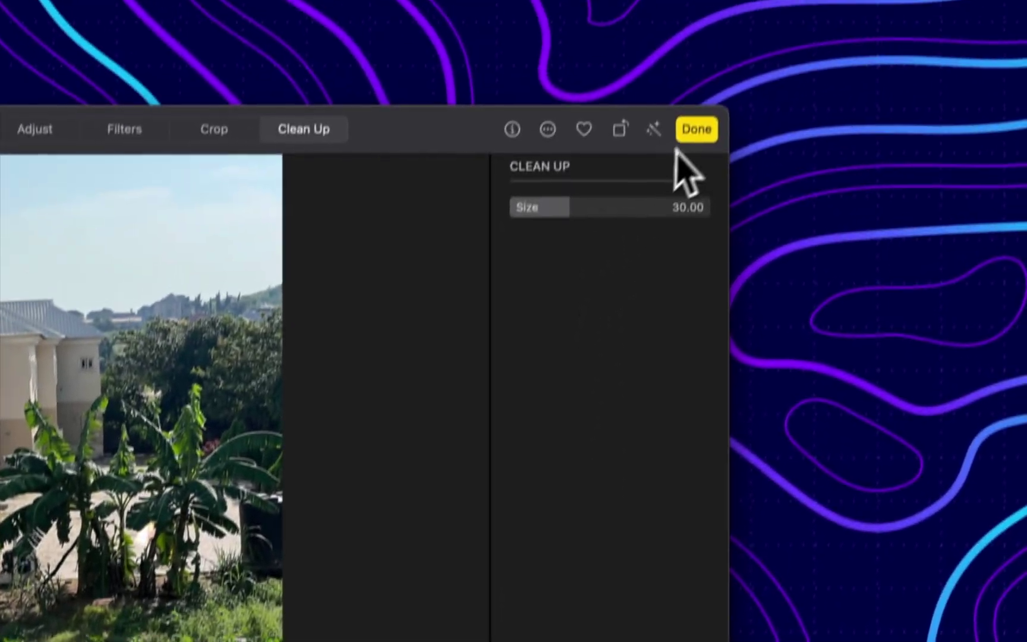
{"action": "left_click", "coordinate": [696, 131]}
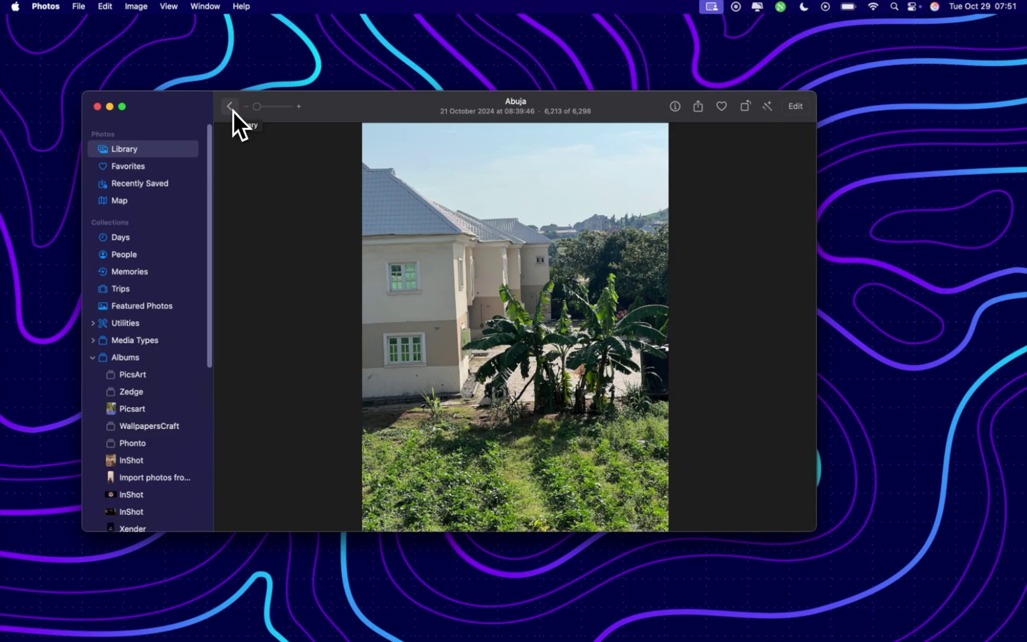
Return to the library, search for 'trees', and scroll through the 152 matching results
{"action": "left_click", "coordinate": [230, 106]}
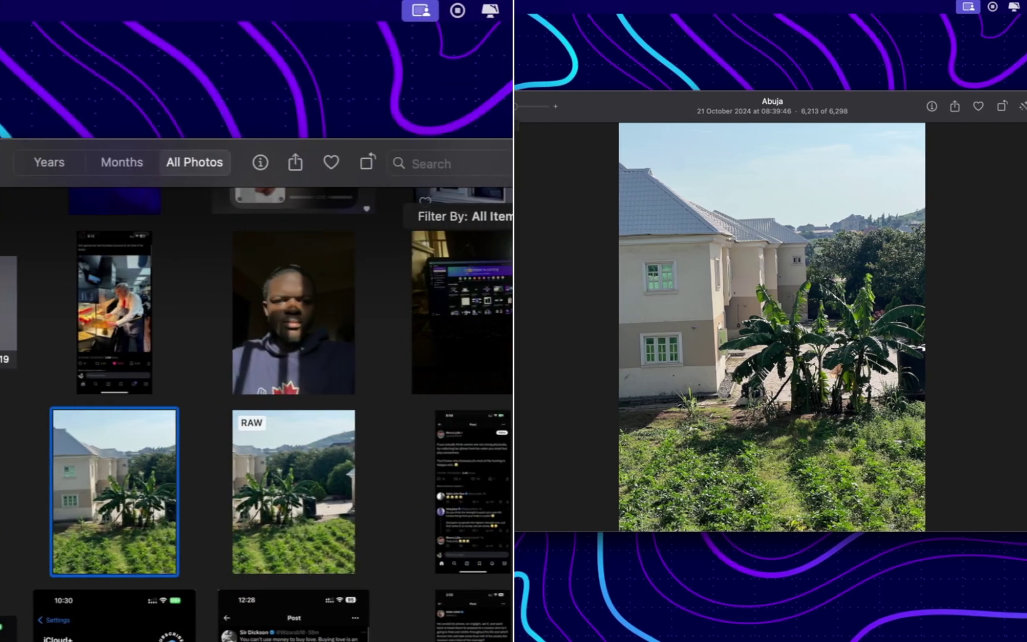
{"action": "left_click", "coordinate": [493, 161]}
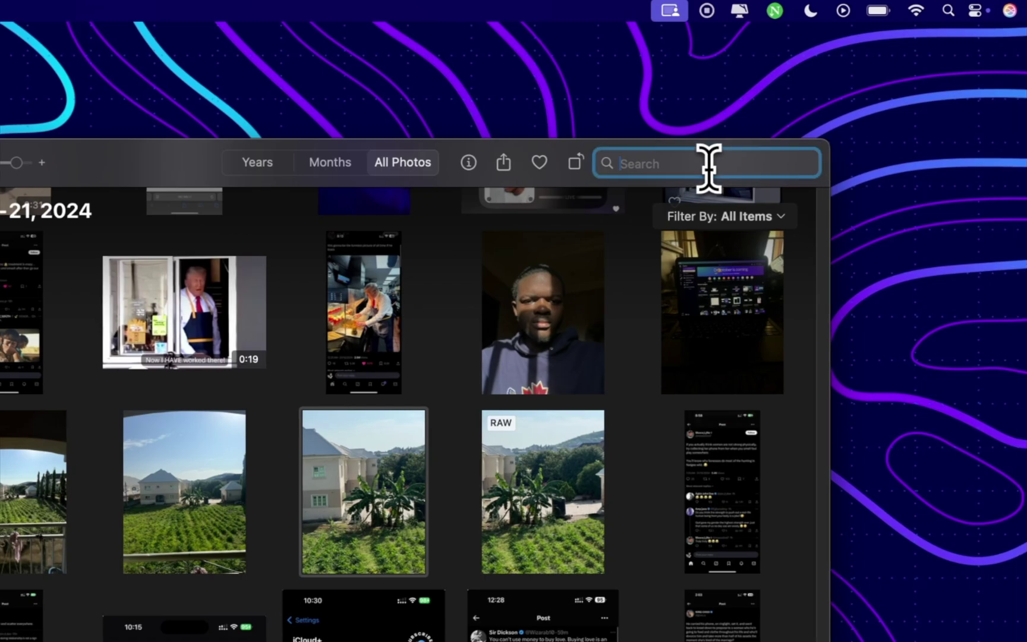
{"action": "type", "text": "trees"}
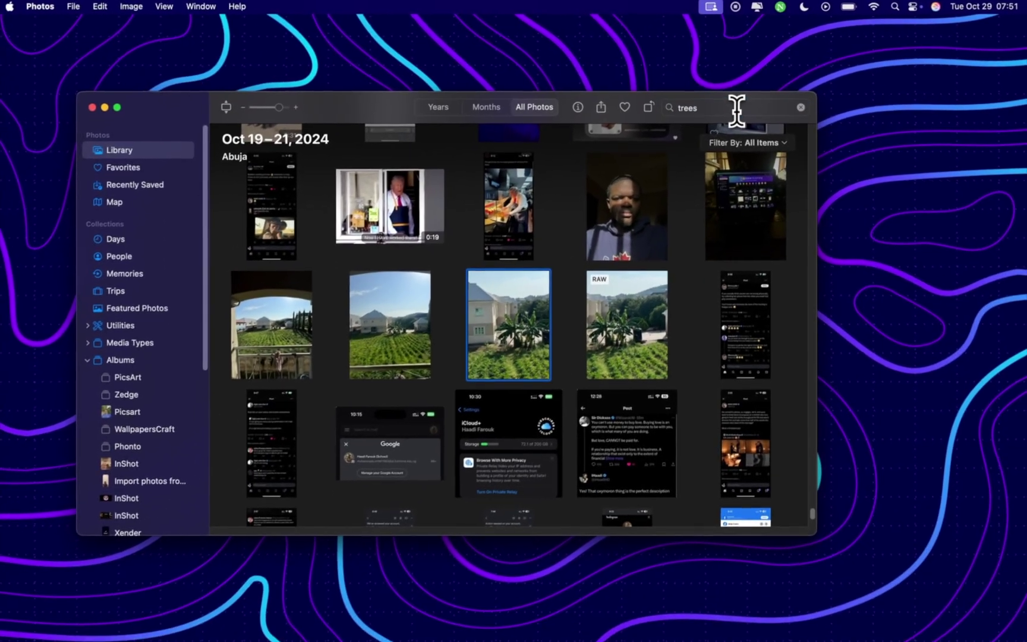
{"action": "key", "text": "Return"}
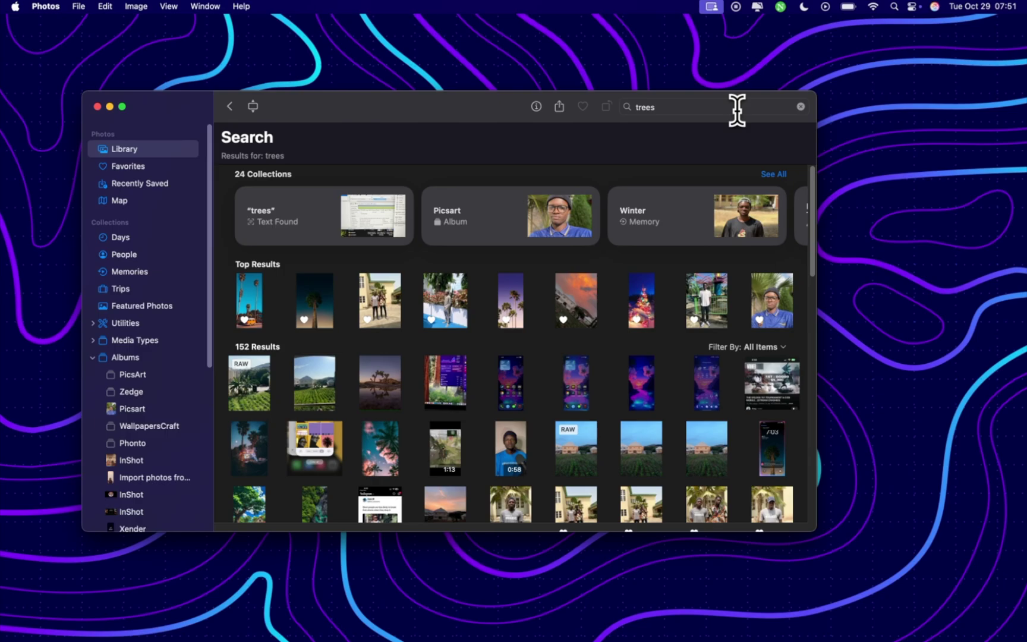
{"action": "scroll", "coordinate": [625, 314], "scroll_direction": "down", "scroll_amount": 1}
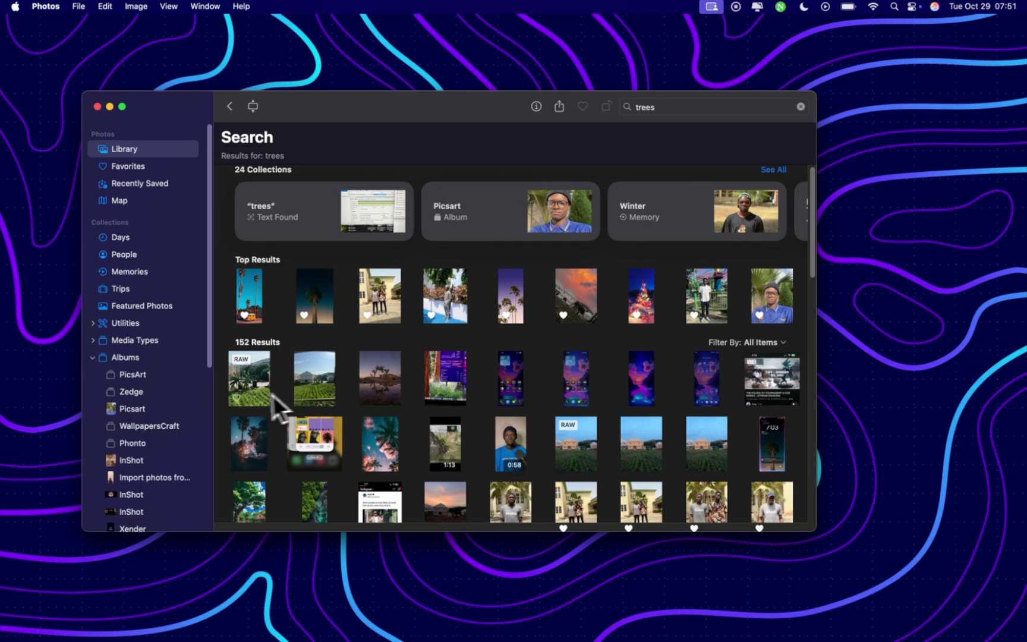
{"action": "scroll", "coordinate": [377, 438], "scroll_direction": "down", "scroll_amount": 2}
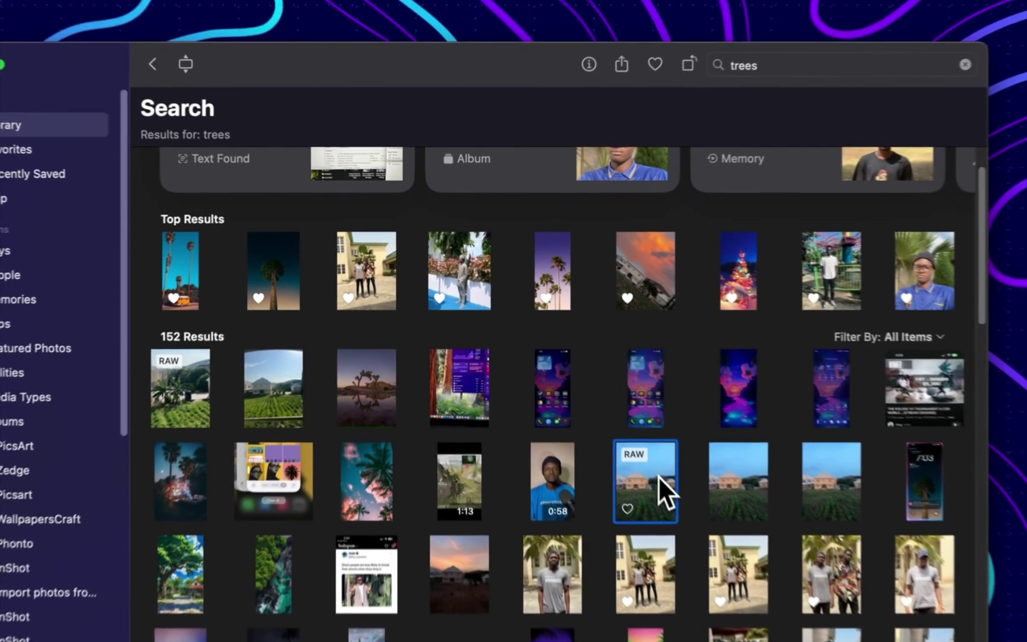
Preview the RAW house result, then open the last palm-tree Top Result full size
{"action": "double_click", "coordinate": [590, 407]}
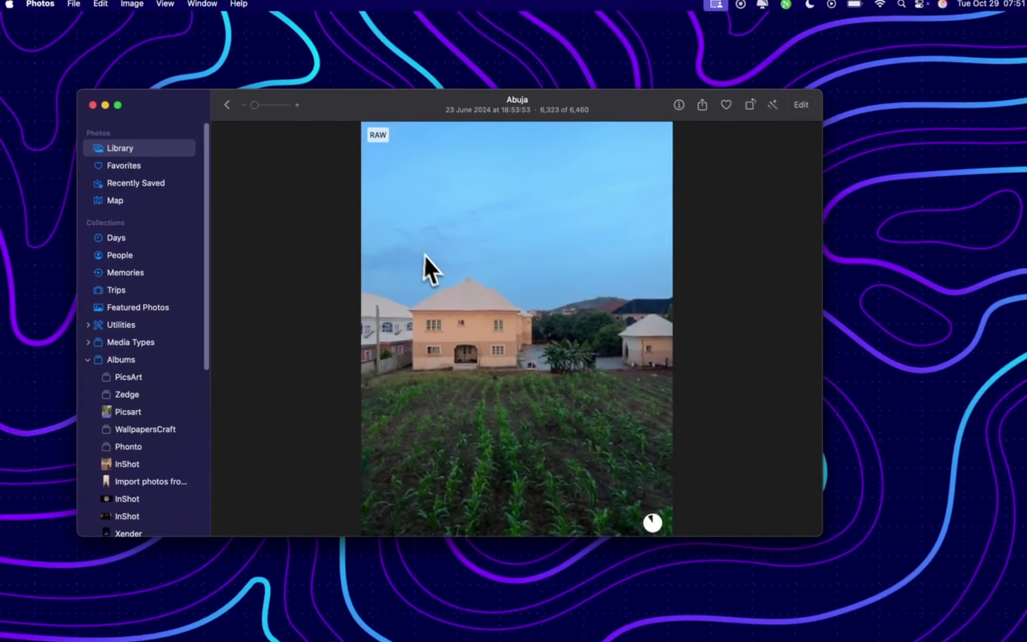
{"action": "key", "text": "Escape"}
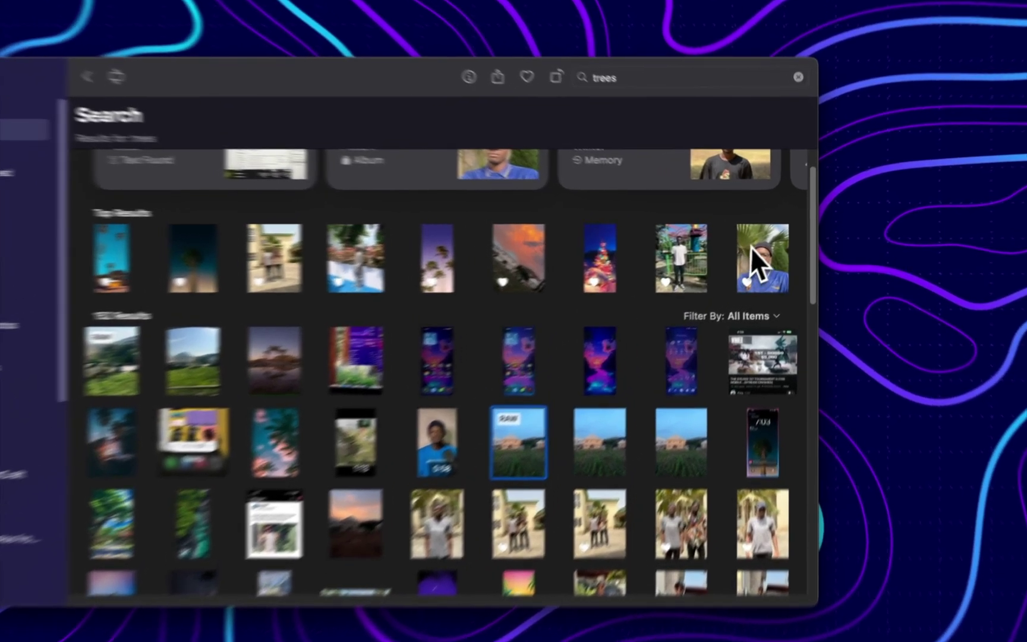
{"action": "left_click", "coordinate": [765, 241]}
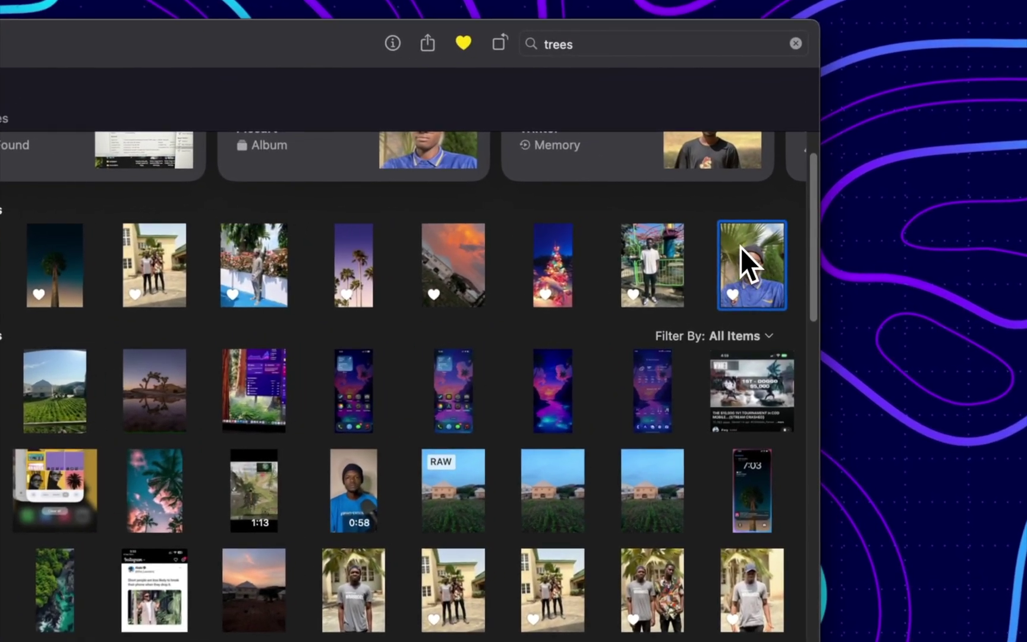
{"action": "double_click", "coordinate": [742, 247]}
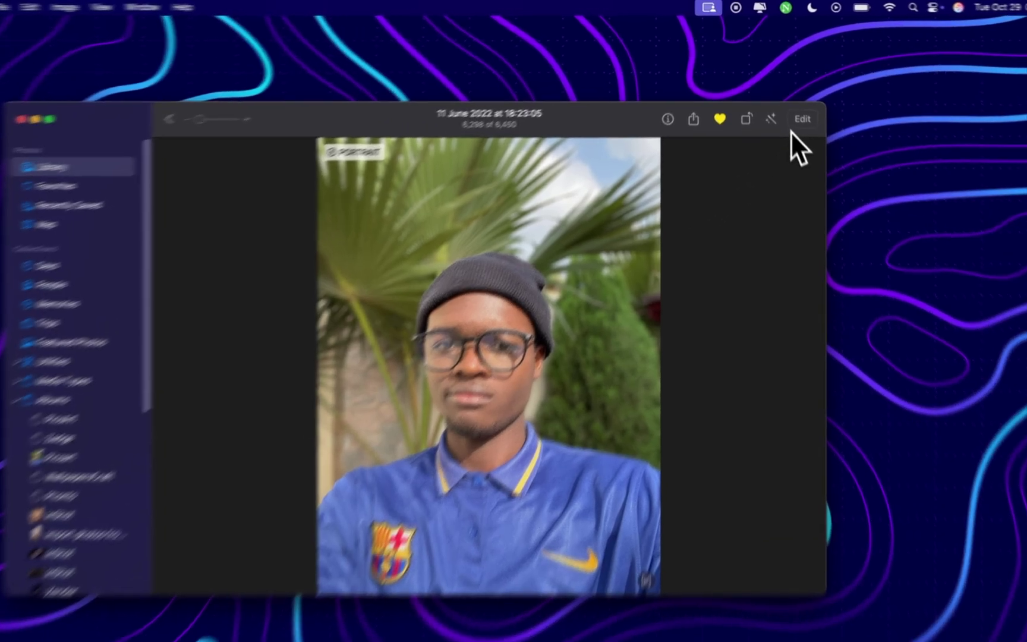
In Clean Up, brush over the portrait's face from beanie to chin, then reset the removal
{"action": "left_click", "coordinate": [795, 106]}
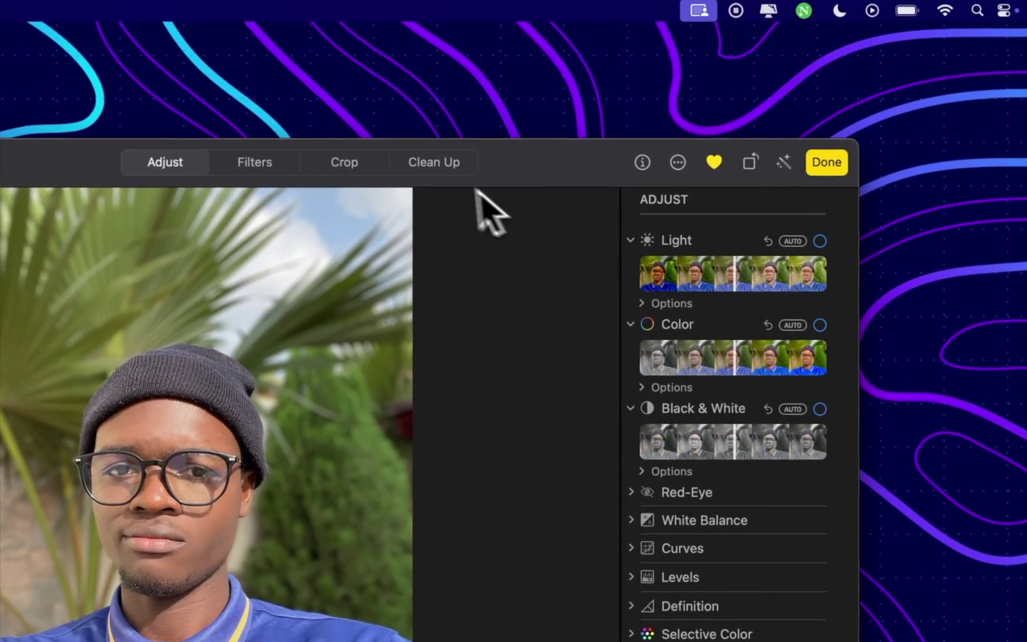
{"action": "left_click", "coordinate": [443, 157]}
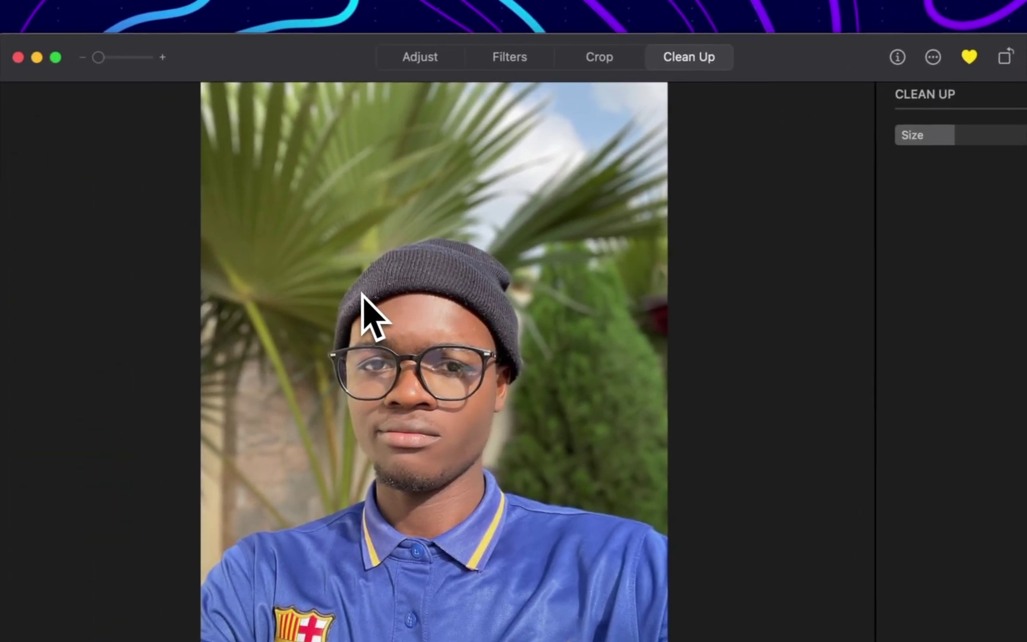
{"action": "mouse_move", "coordinate": [352, 300]}
{"action": "left_mouse_down"}
{"action": "mouse_move", "coordinate": [399, 268]}
{"action": "mouse_move", "coordinate": [369, 332]}
{"action": "mouse_move", "coordinate": [459, 313]}
{"action": "left_mouse_up"}
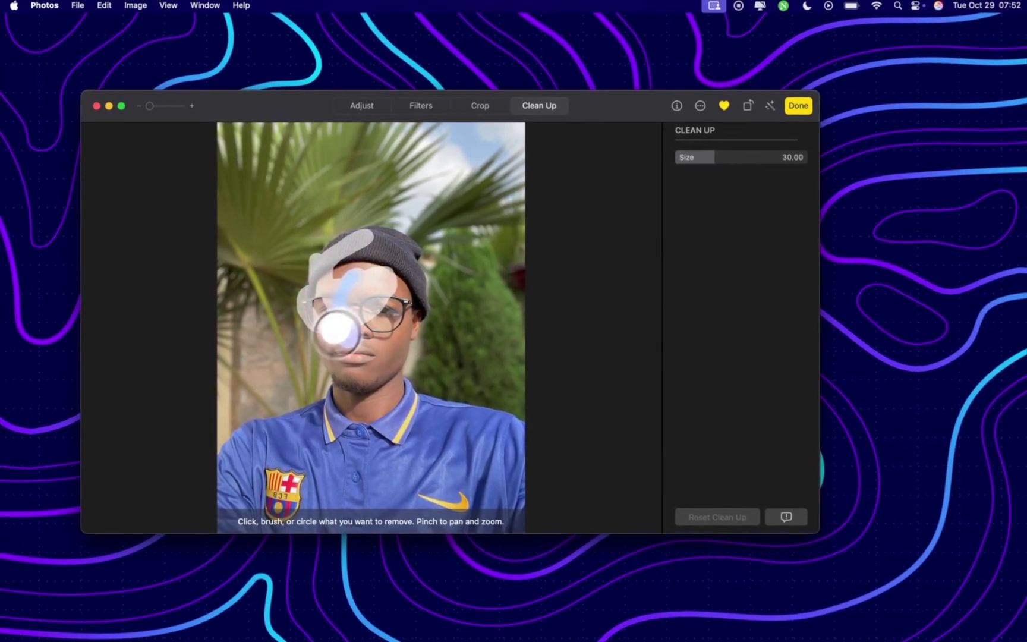
{"action": "mouse_move", "coordinate": [337, 333]}
{"action": "left_mouse_down"}
{"action": "mouse_move", "coordinate": [328, 286]}
{"action": "mouse_move", "coordinate": [321, 355]}
{"action": "mouse_move", "coordinate": [335, 344]}
{"action": "mouse_move", "coordinate": [346, 383]}
{"action": "mouse_move", "coordinate": [326, 356]}
{"action": "mouse_move", "coordinate": [340, 378]}
{"action": "mouse_move", "coordinate": [408, 330]}
{"action": "mouse_move", "coordinate": [383, 294]}
{"action": "mouse_move", "coordinate": [344, 339]}
{"action": "mouse_move", "coordinate": [371, 274]}
{"action": "mouse_move", "coordinate": [339, 257]}
{"action": "mouse_move", "coordinate": [348, 248]}
{"action": "mouse_move", "coordinate": [431, 294]}
{"action": "mouse_move", "coordinate": [375, 360]}
{"action": "mouse_move", "coordinate": [412, 281]}
{"action": "mouse_move", "coordinate": [361, 346]}
{"action": "mouse_move", "coordinate": [382, 348]}
{"action": "left_mouse_up"}
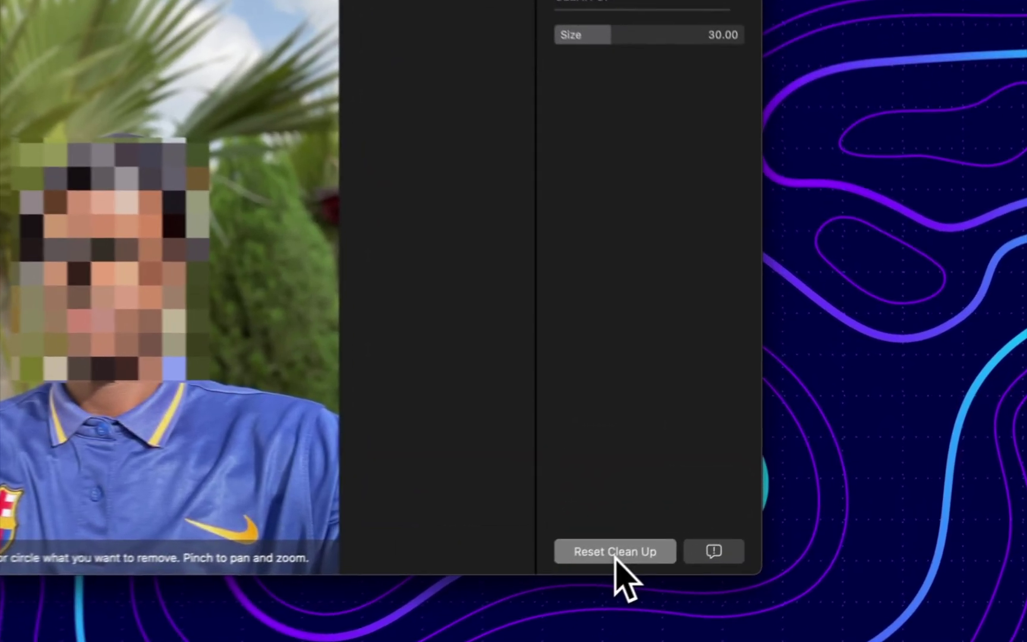
{"action": "left_click", "coordinate": [715, 517]}
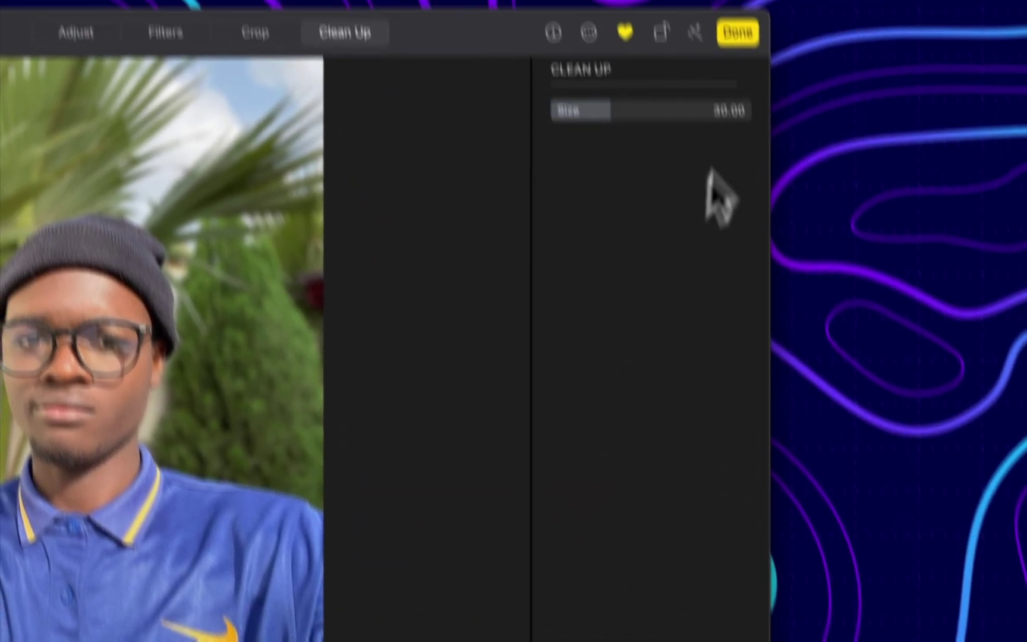
Finish editing the portrait and scroll through the Summarize Previews per-app toggle list
{"action": "left_click", "coordinate": [736, 32]}
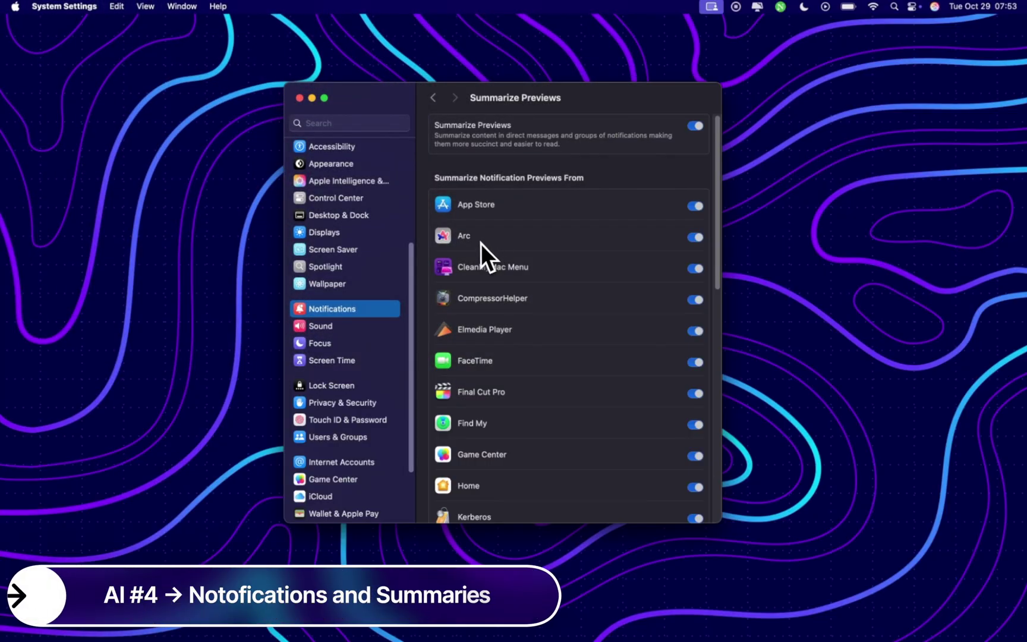
{"action": "scroll", "coordinate": [492, 288], "scroll_direction": "down", "scroll_amount": 10}
{"action": "scroll", "coordinate": [482, 268], "scroll_direction": "up", "scroll_amount": 10}
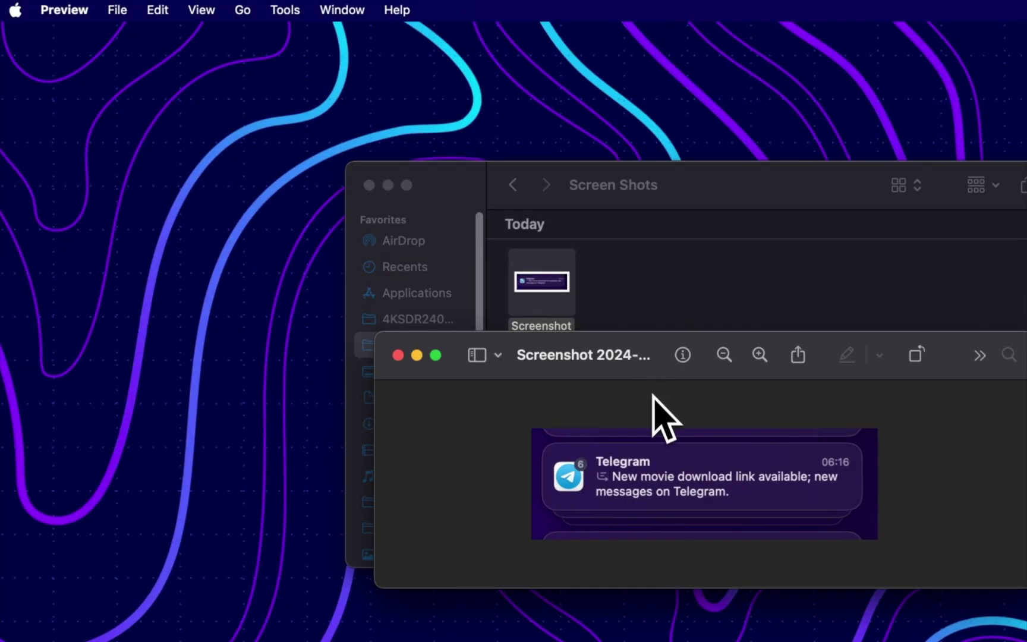
Enlarge and reposition the Telegram notification screenshot in Preview, then zoom in on it
{"action": "left_click_drag", "start_coordinate": [375, 334], "coordinate": [147, 270]}
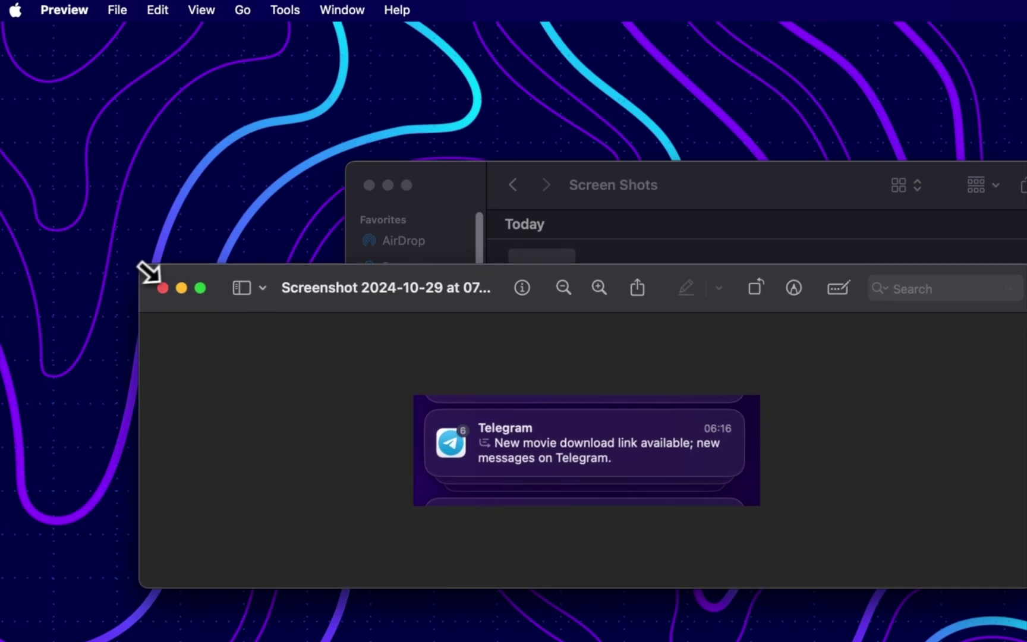
{"action": "left_click_drag", "start_coordinate": [209, 280], "coordinate": [360, 366]}
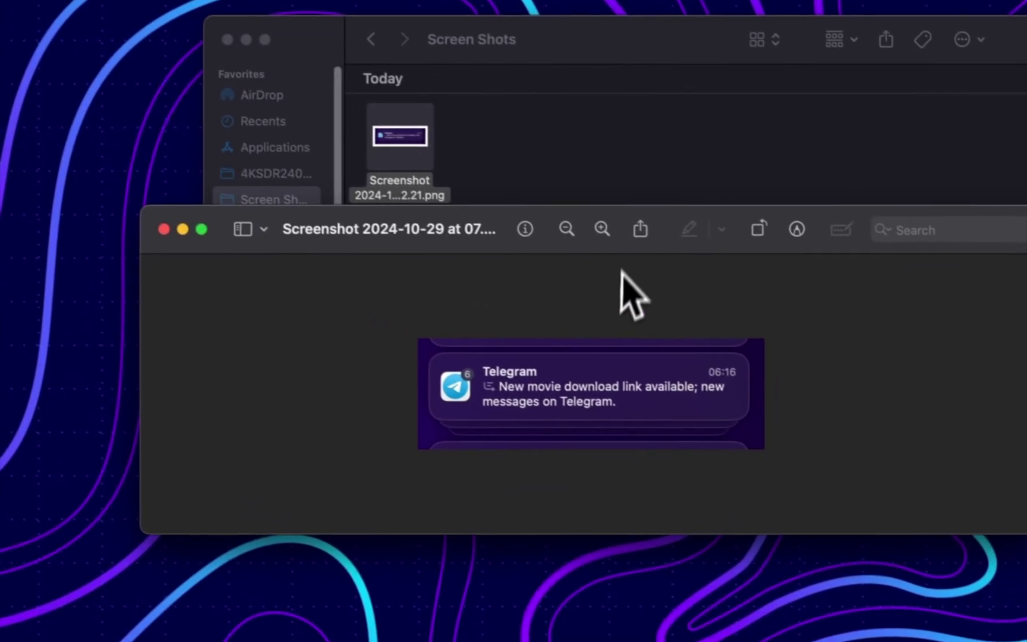
{"action": "left_click", "coordinate": [718, 280]}
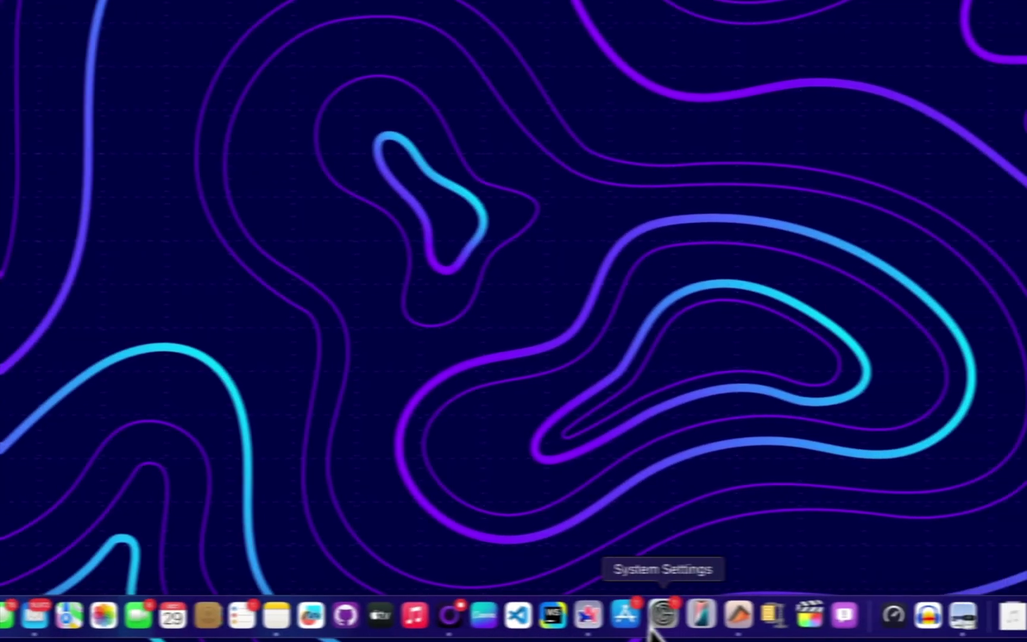
Open Focus settings and review Reduce Interruptions, with Intelligent Breakthrough & Silencing on and no people or apps allowed
{"action": "left_click", "coordinate": [660, 618]}
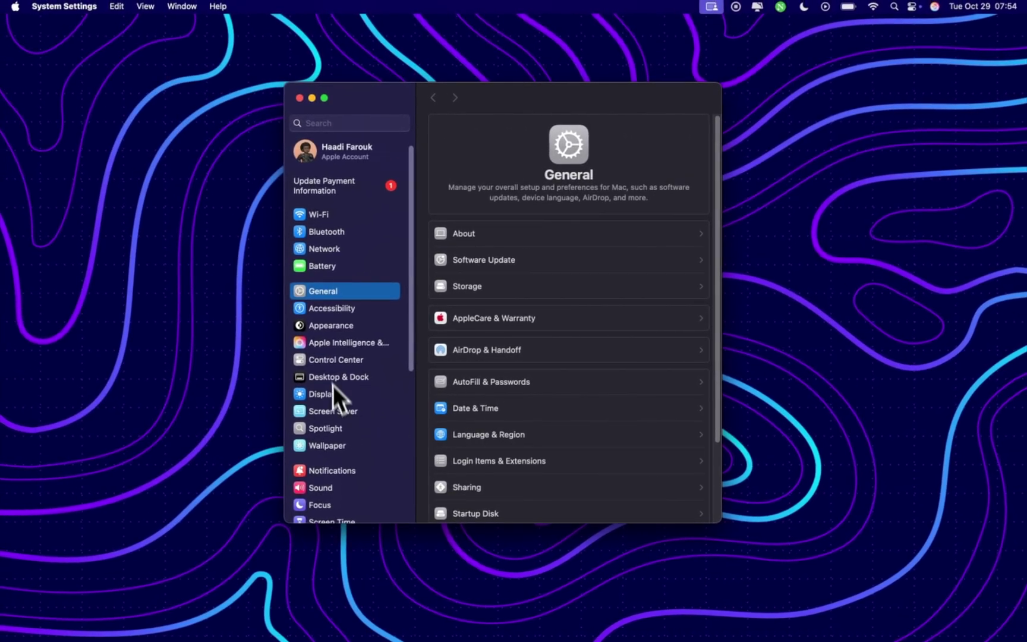
{"action": "left_click", "coordinate": [324, 505]}
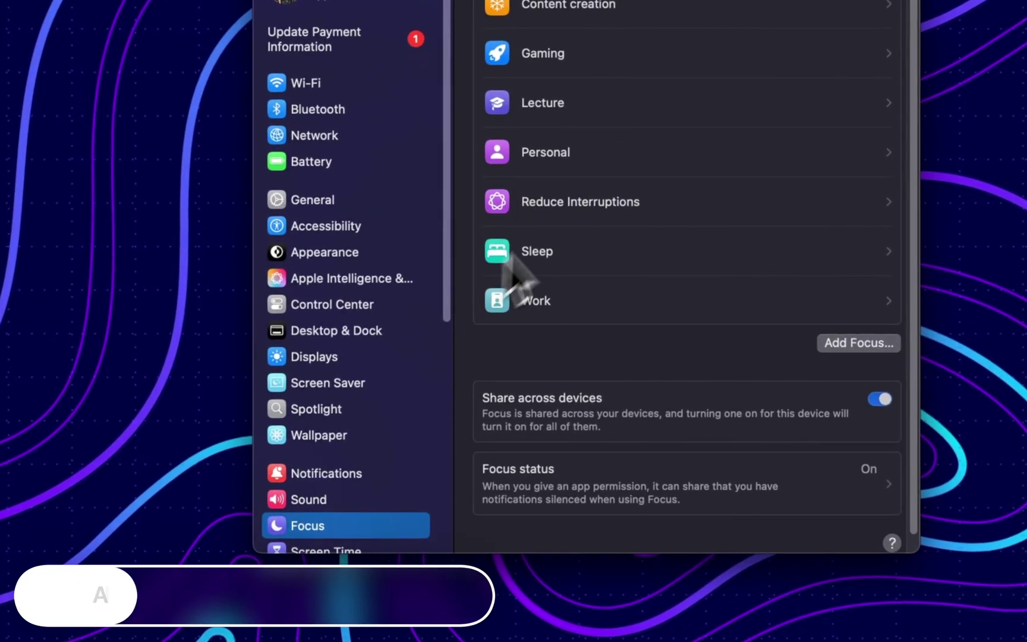
{"action": "left_click", "coordinate": [637, 203]}
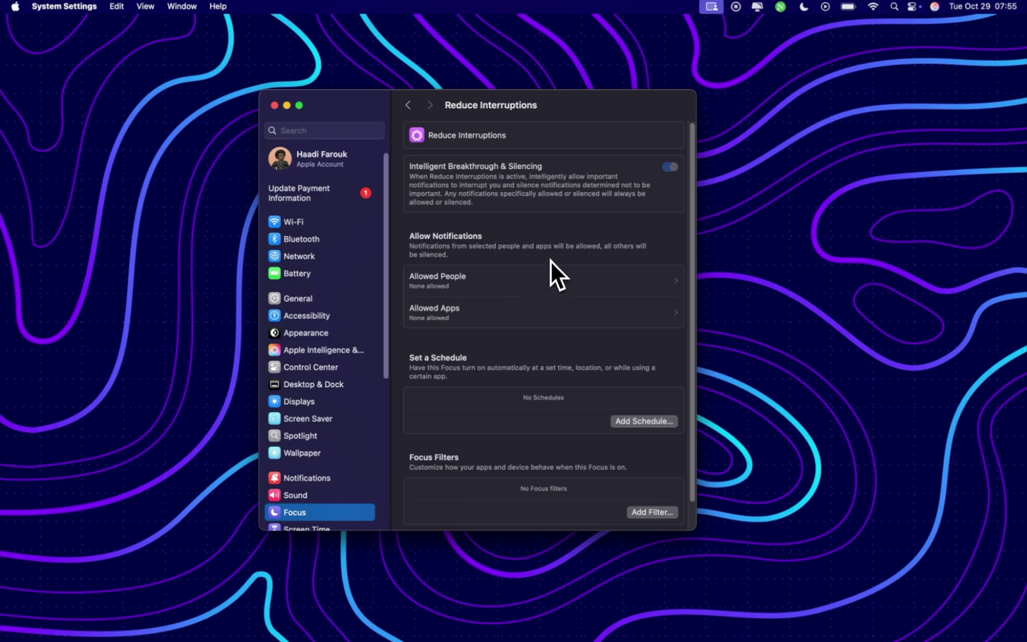
{"action": "scroll", "coordinate": [511, 348], "scroll_direction": "down", "scroll_amount": 2}
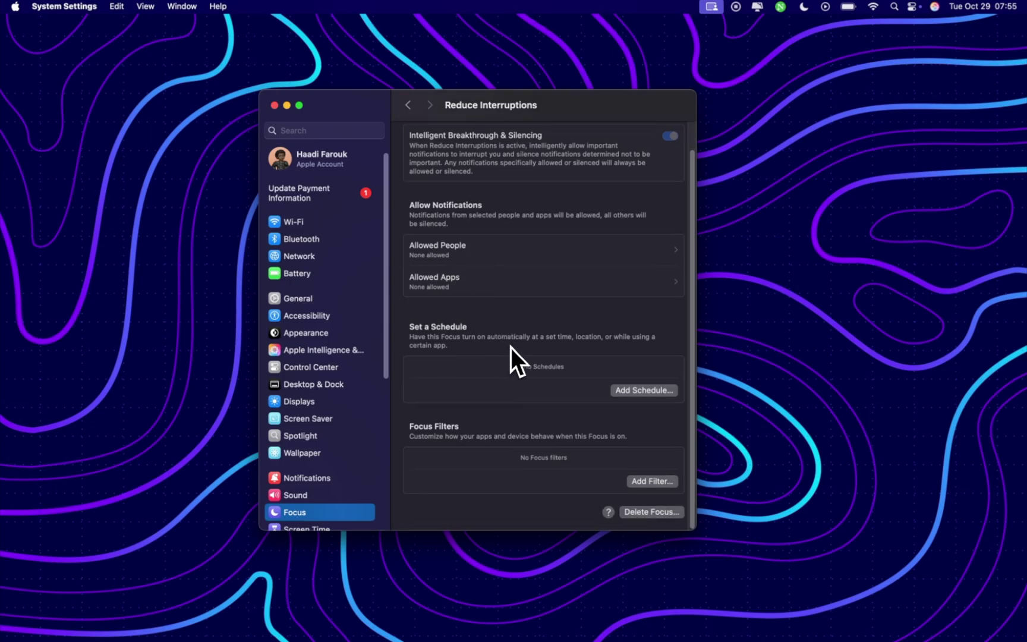
{"action": "scroll", "coordinate": [512, 346], "scroll_direction": "up", "scroll_amount": 2}
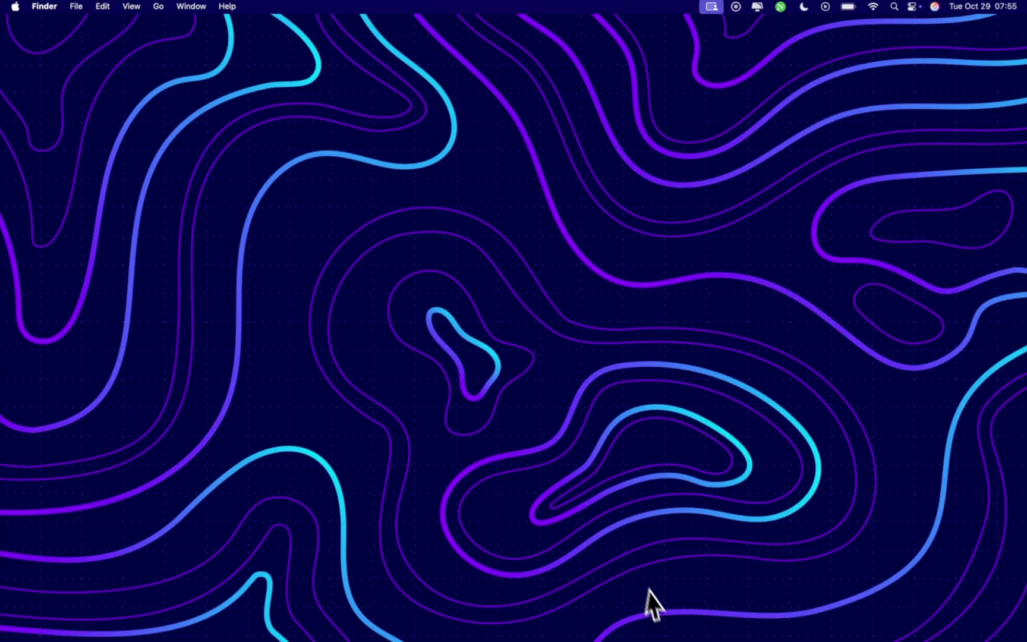
Launch Mail and read the GTBank device-change notice in its own window, then close it
{"action": "mouse_move", "coordinate": [731, 625]}
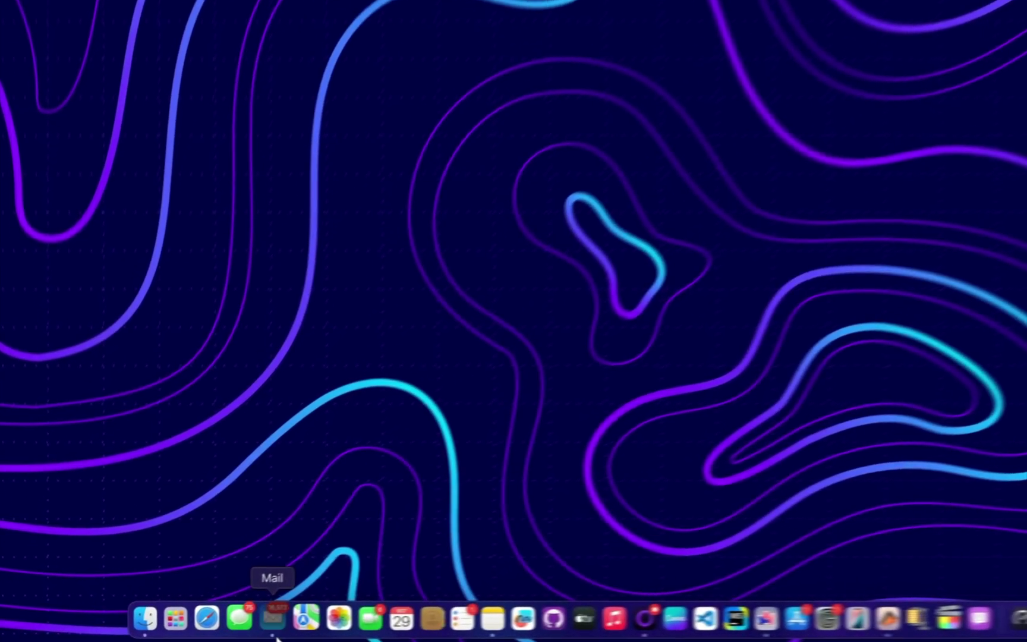
{"action": "left_click", "coordinate": [276, 636]}
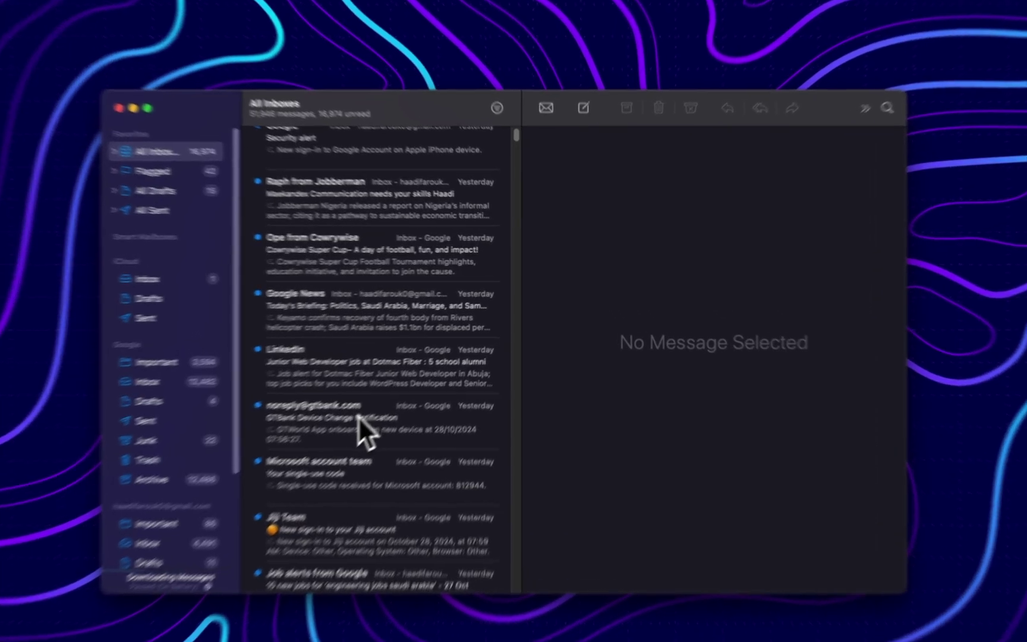
{"action": "left_click", "coordinate": [363, 407]}
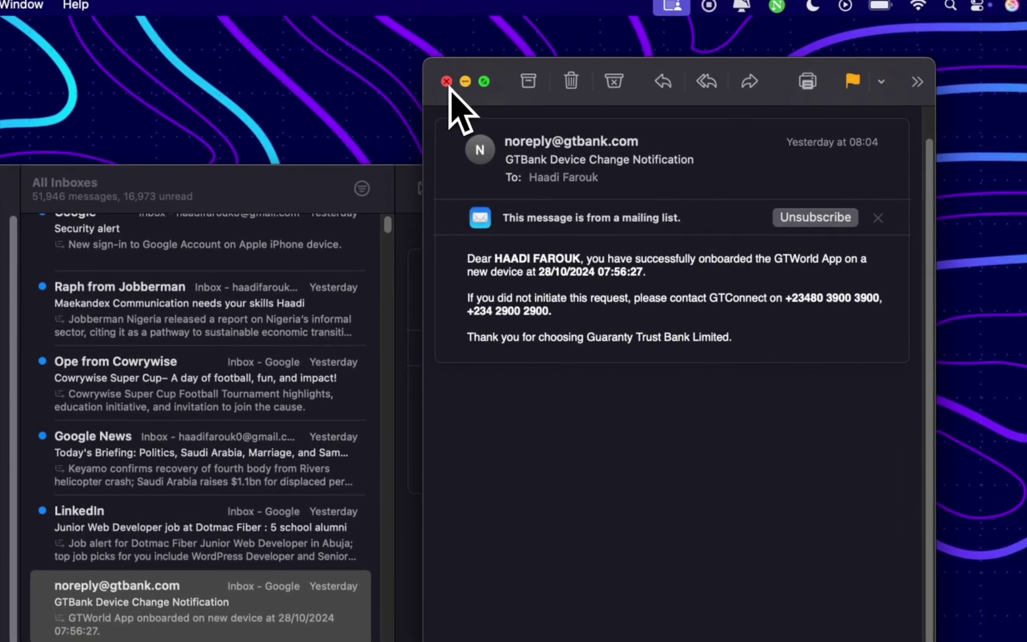
{"action": "left_click", "coordinate": [446, 81]}
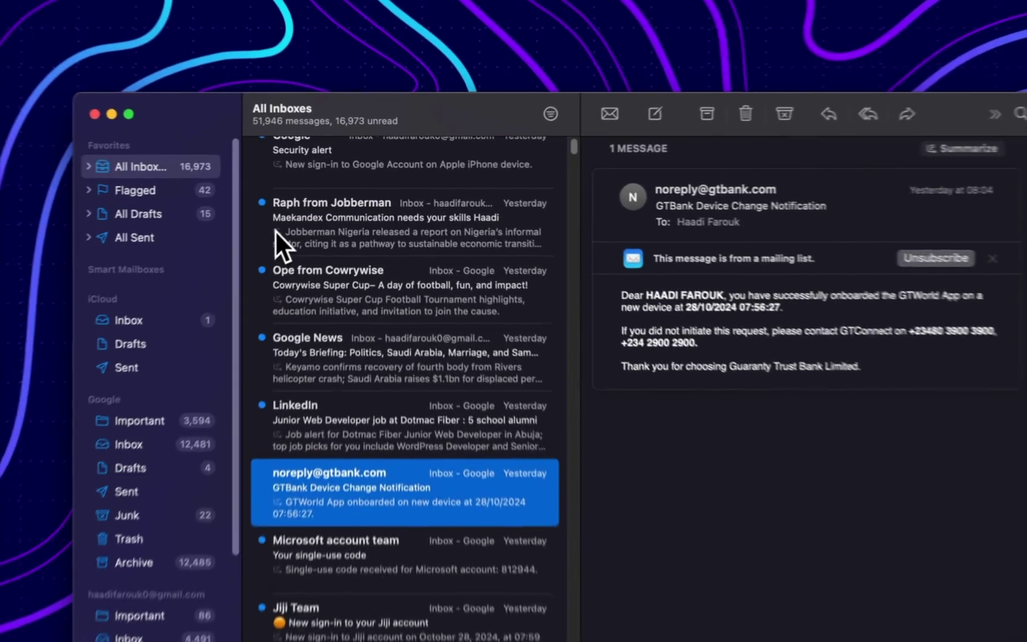
Open the Jobberman newsletter email and scroll through it
{"action": "left_click", "coordinate": [307, 213]}
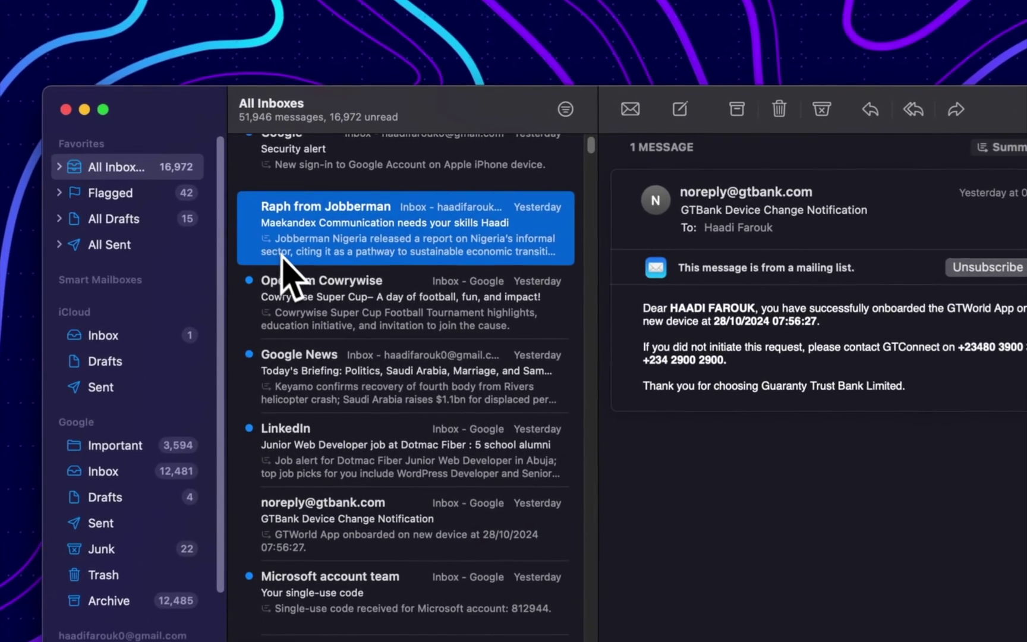
{"action": "scroll", "coordinate": [619, 344], "scroll_direction": "down", "scroll_amount": 10}
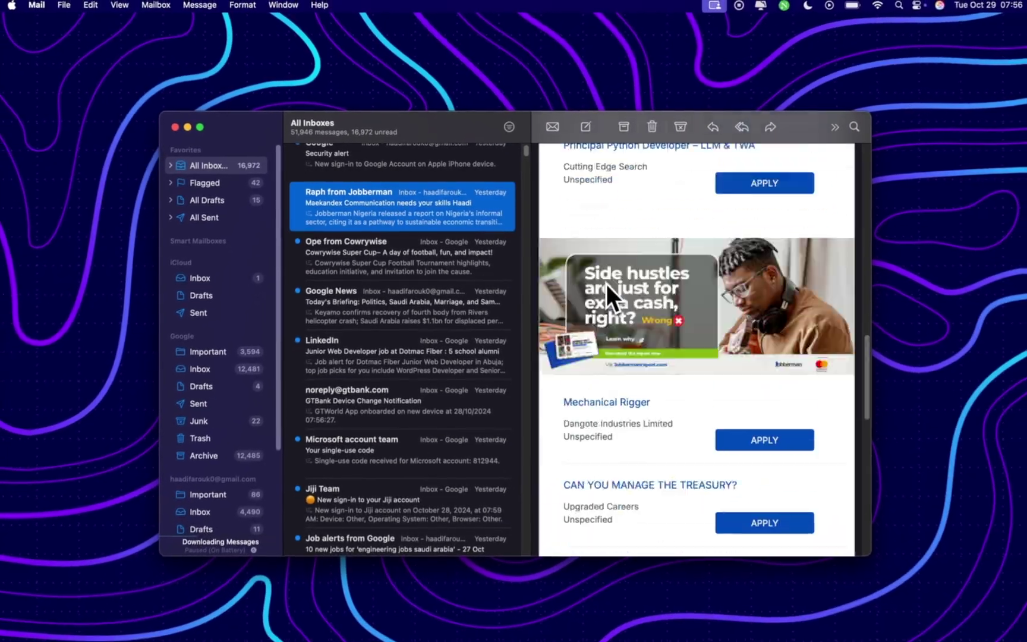
{"action": "scroll", "coordinate": [607, 284], "scroll_direction": "down", "scroll_amount": 20}
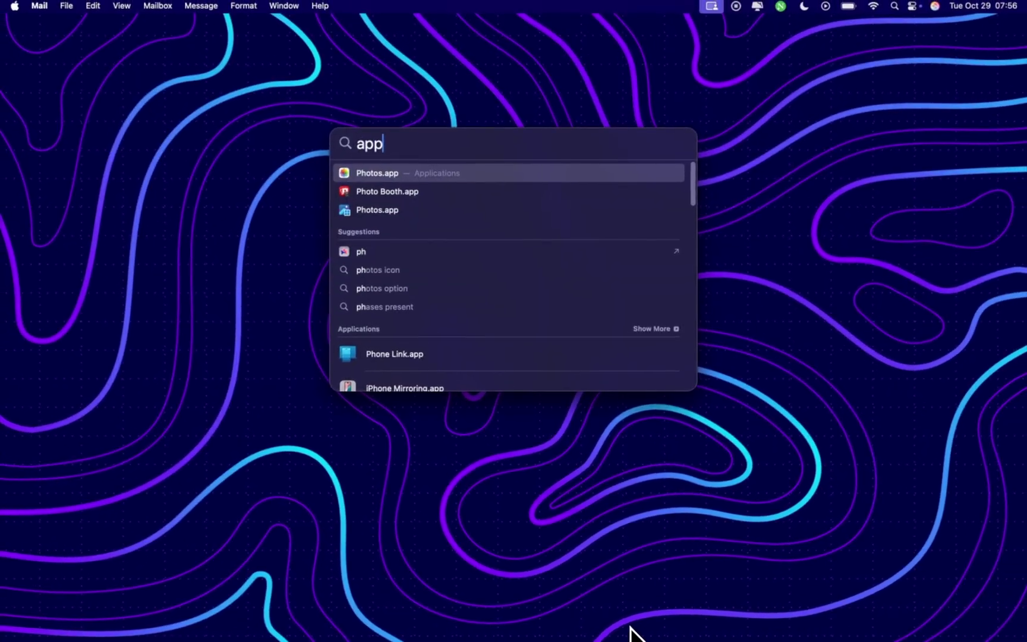
Launch App Store, review its download options in Settings, then close Settings and App Store
{"action": "key", "text": "Return"}
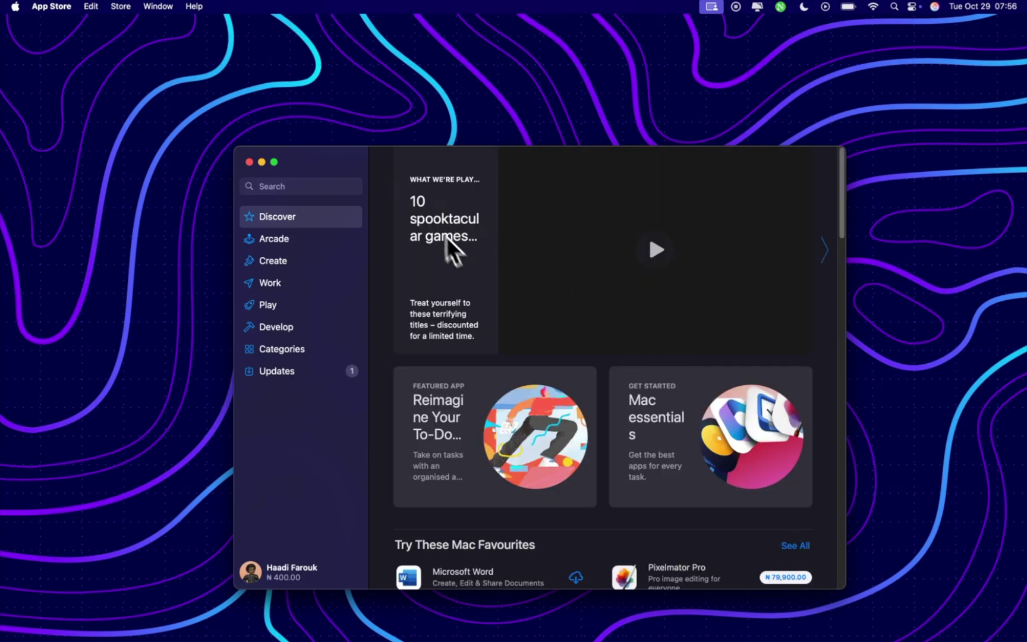
{"action": "left_click", "coordinate": [51, 6]}
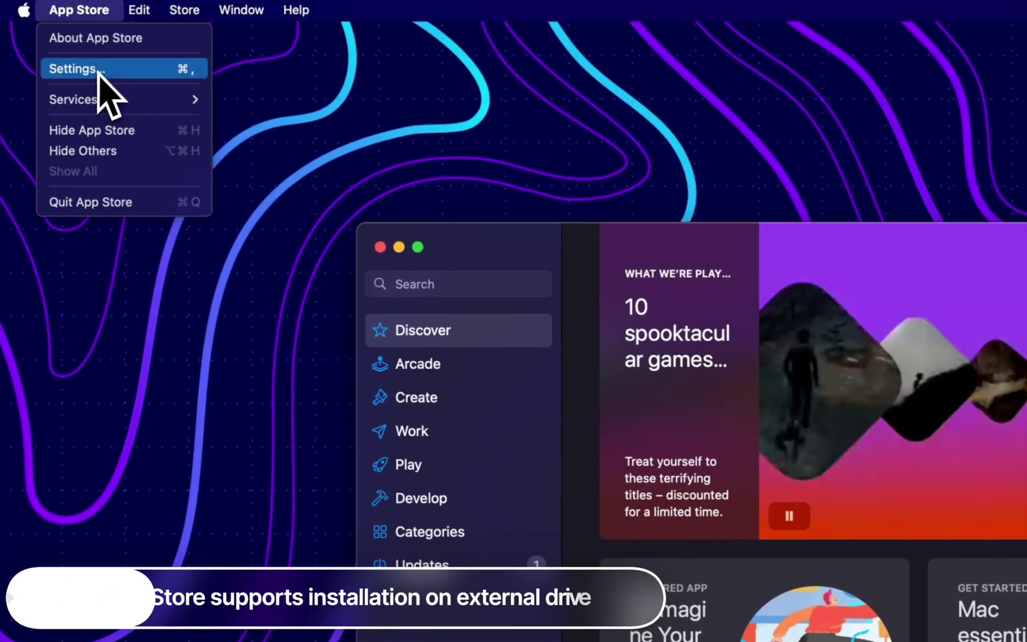
{"action": "left_click", "coordinate": [99, 70]}
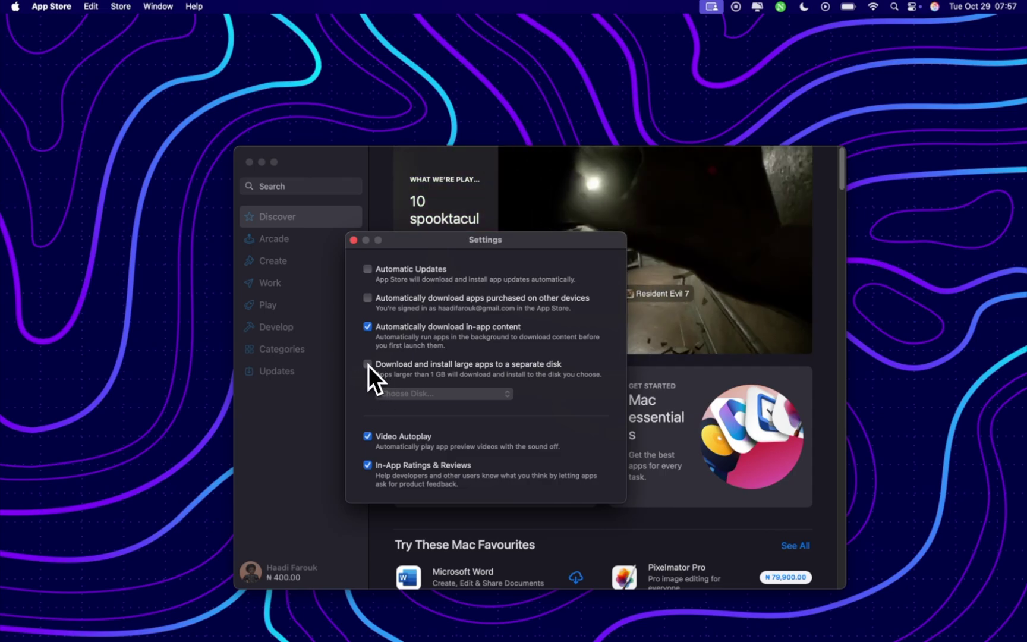
{"action": "left_click", "coordinate": [353, 241]}
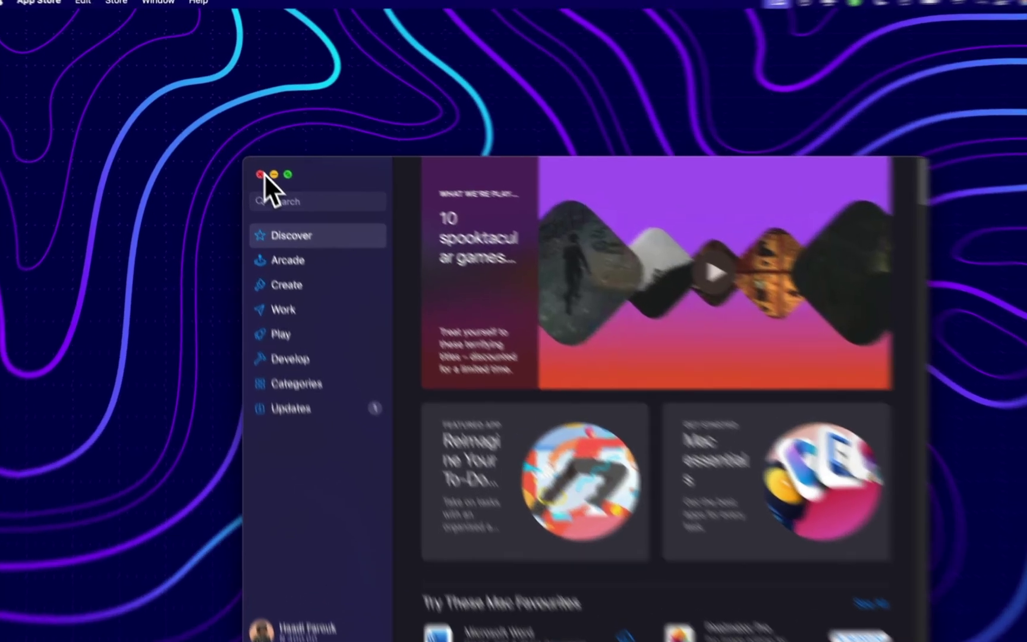
{"action": "left_click", "coordinate": [261, 174]}
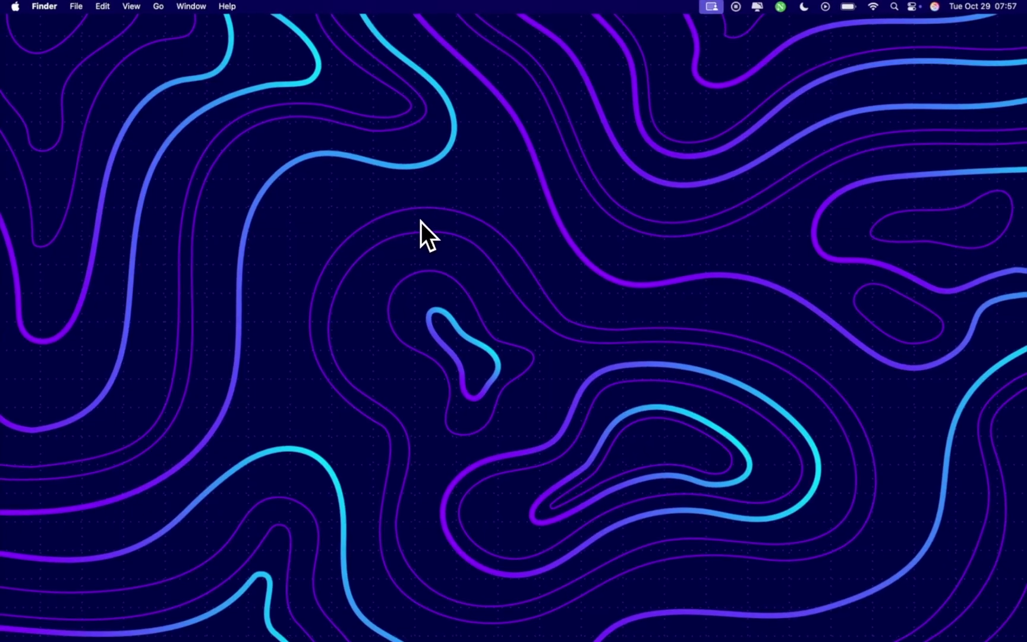